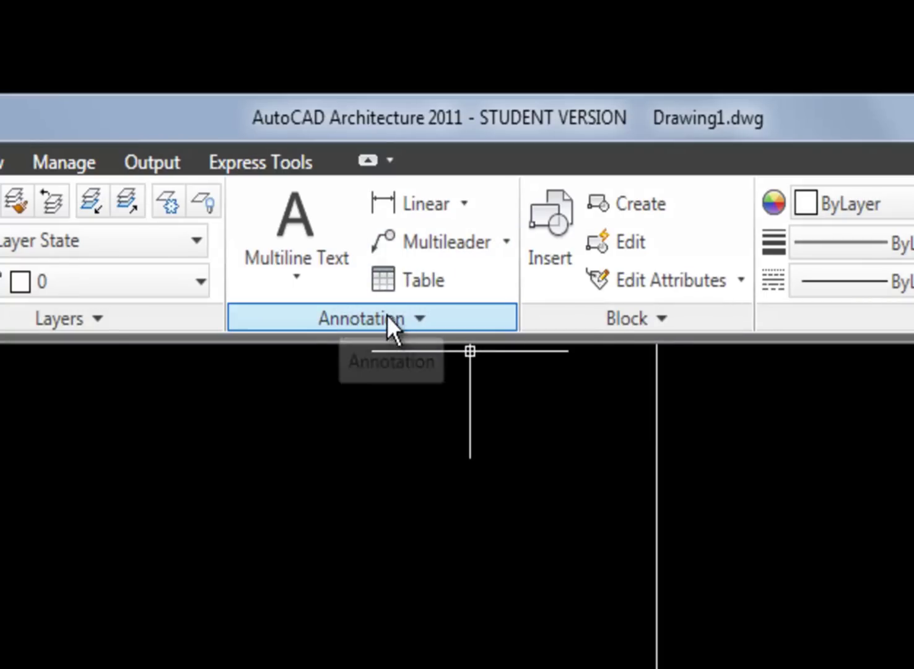
Step: Modify the Standard multileader style to use the Annotative text style and a right attachment of Middle of bottom line
{"action": "left_click", "coordinate": [429, 317]}
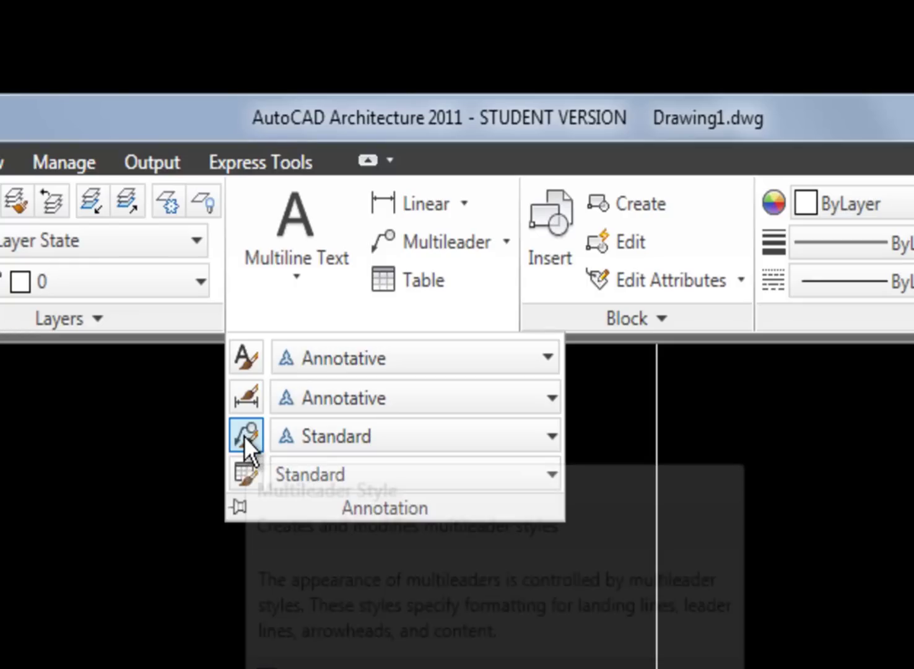
{"action": "left_click", "coordinate": [244, 435]}
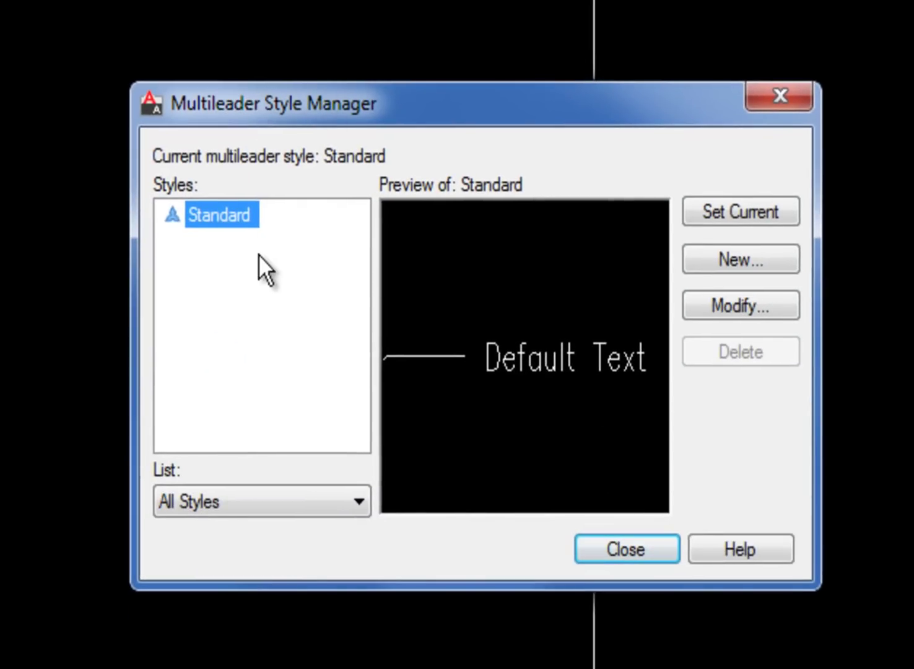
{"action": "left_click", "coordinate": [730, 308]}
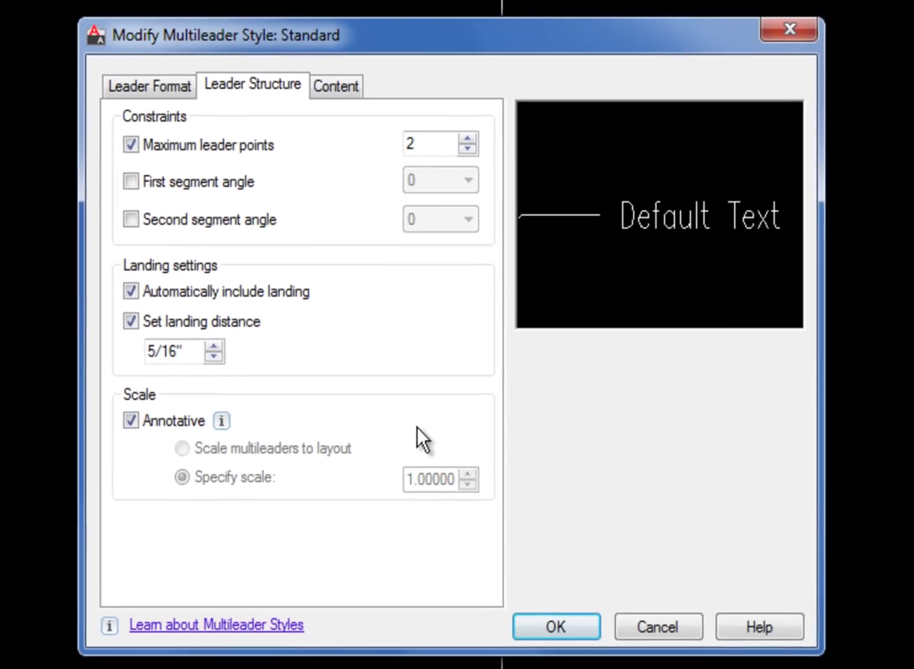
{"action": "left_click", "coordinate": [346, 81]}
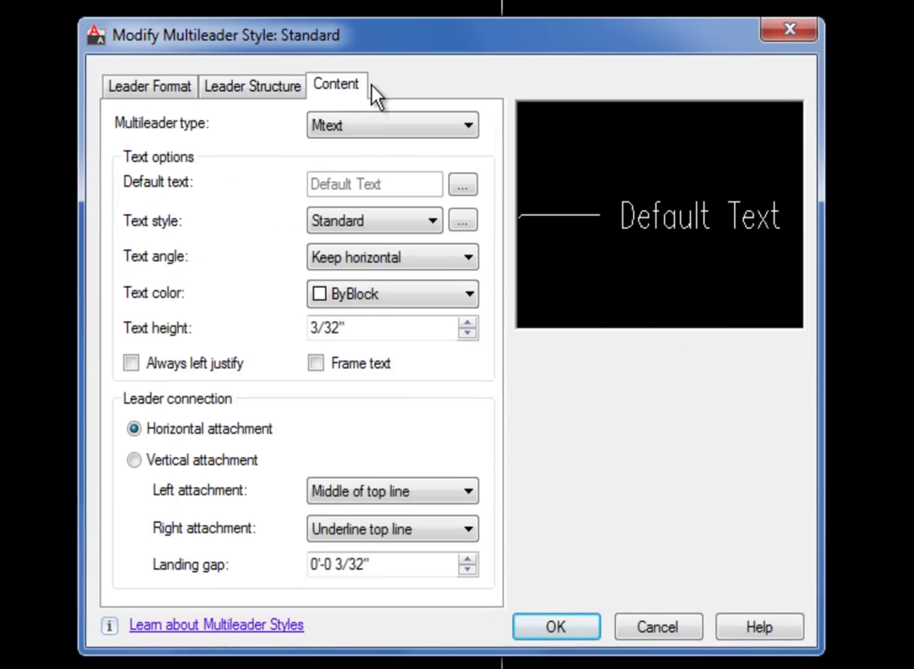
{"action": "left_click", "coordinate": [423, 221]}
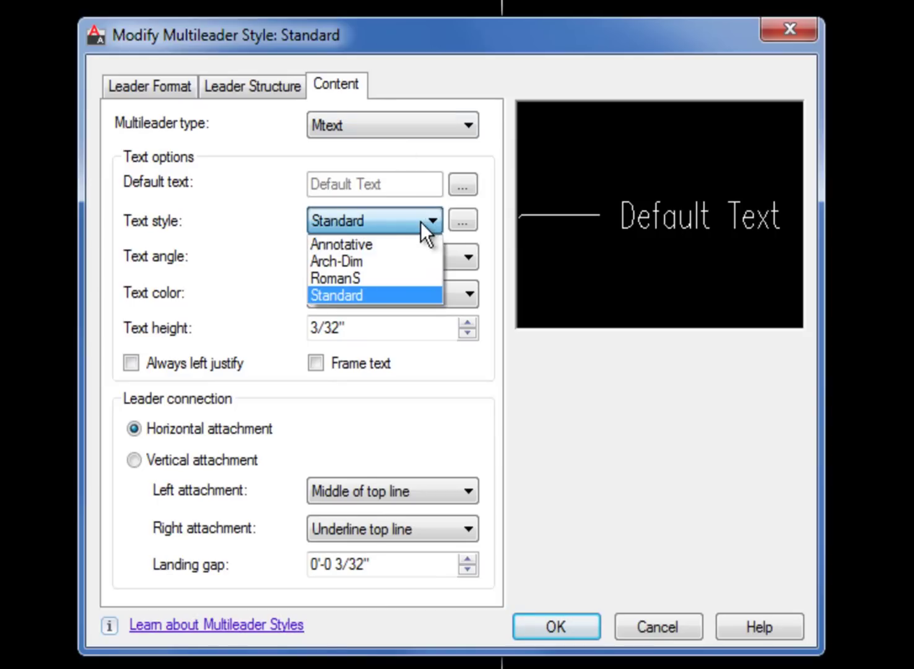
{"action": "left_click", "coordinate": [389, 242]}
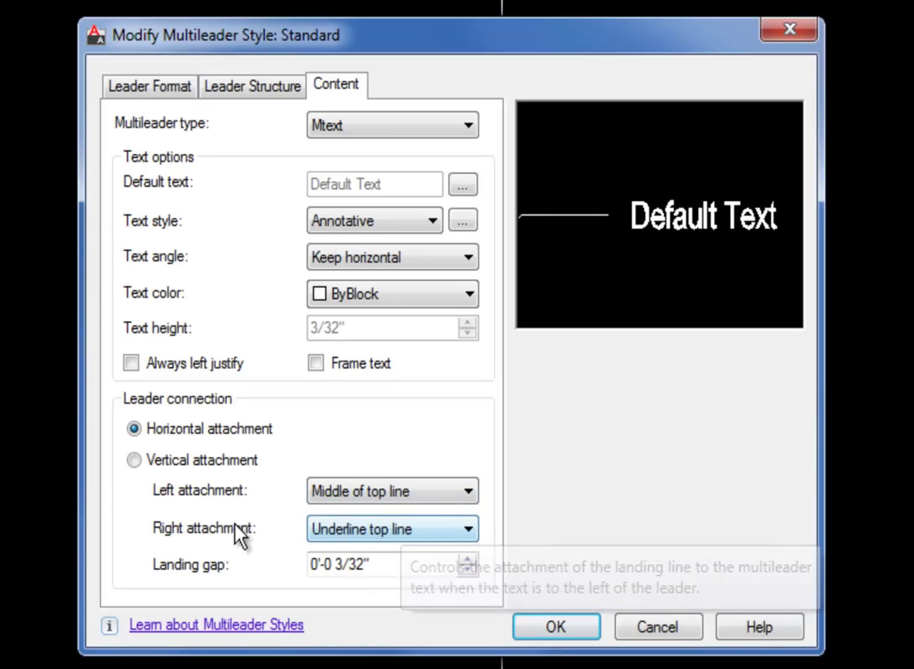
{"action": "left_click", "coordinate": [386, 536]}
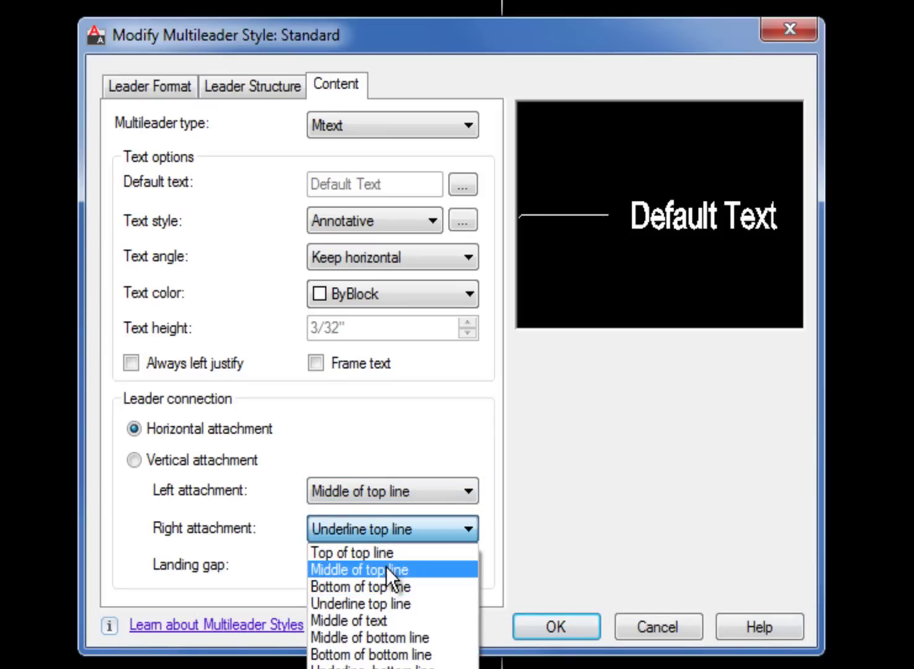
{"action": "left_click", "coordinate": [407, 635]}
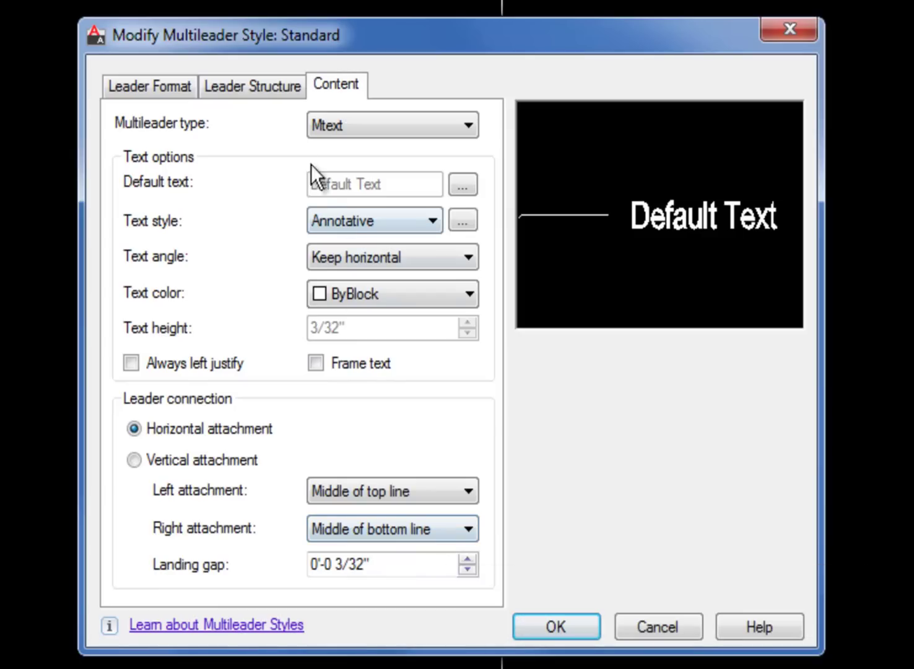
Step: Set the Standard multileader style's arrowhead size to 3/32" and save the style changes
{"action": "left_click", "coordinate": [267, 90]}
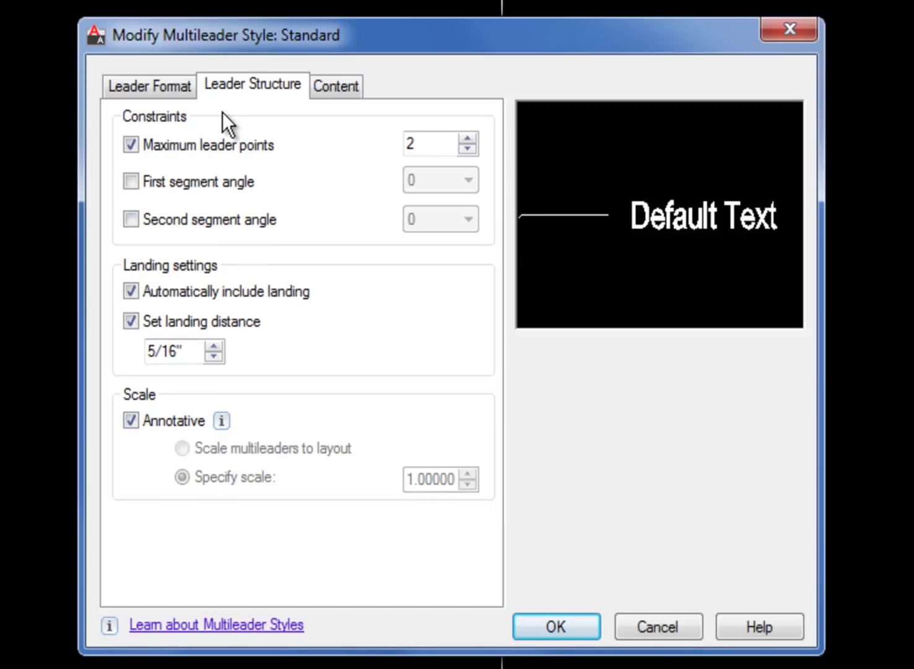
{"action": "left_click", "coordinate": [166, 85]}
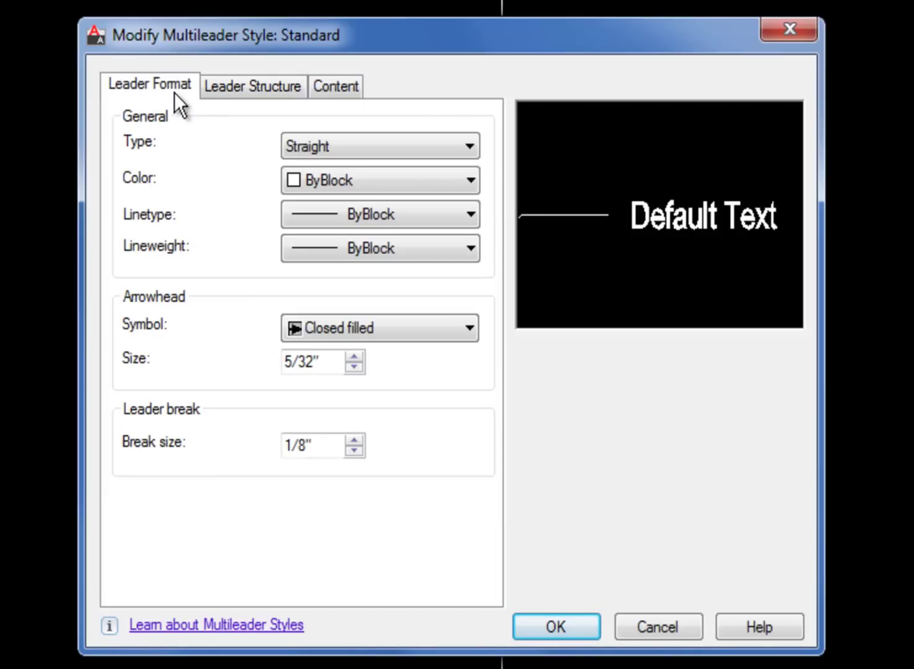
{"action": "left_click_drag", "start_coordinate": [328, 365], "coordinate": [164, 349]}
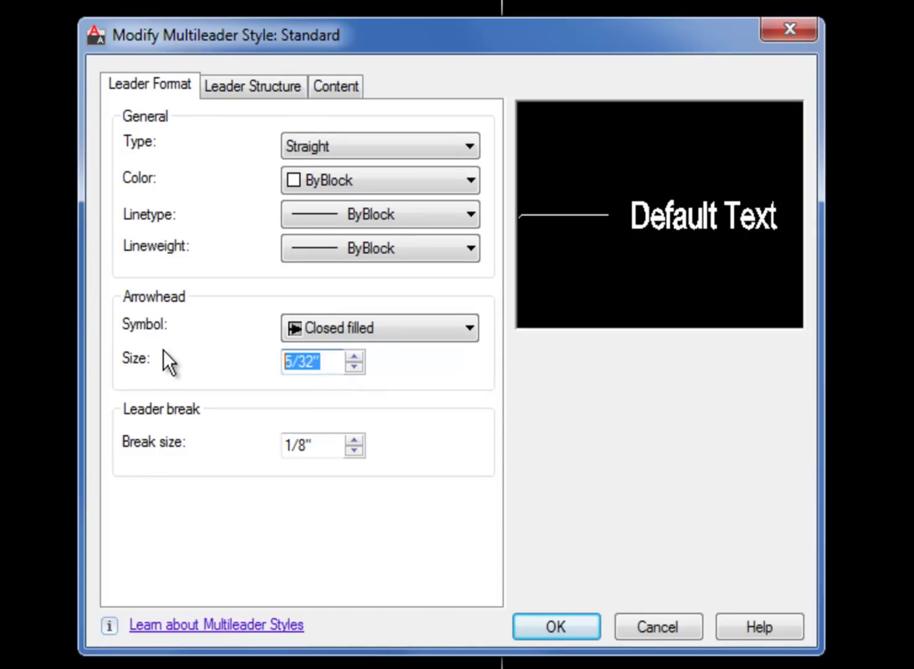
{"action": "type", "text": "3/32\""}
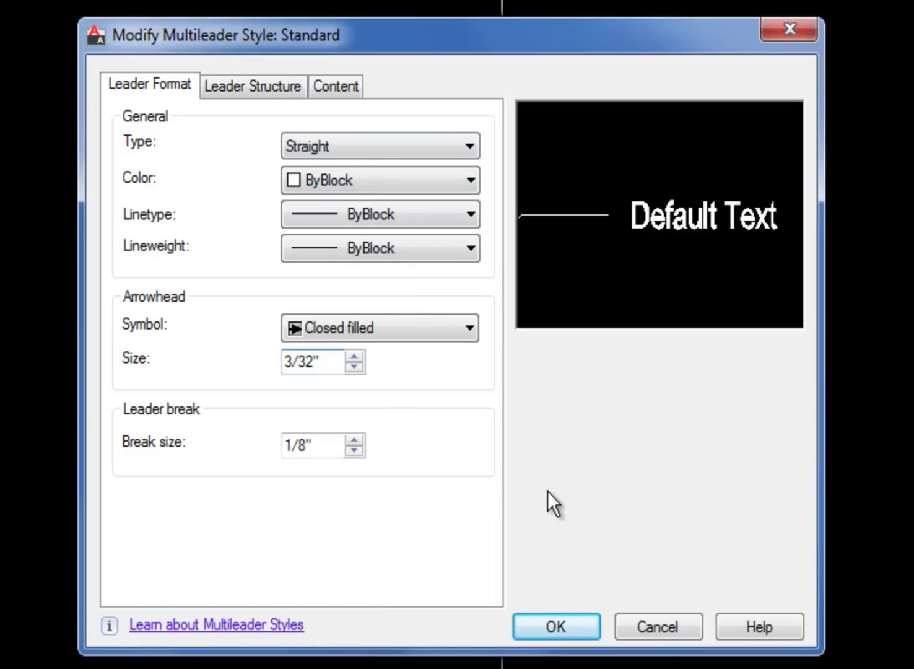
{"action": "left_click", "coordinate": [565, 625]}
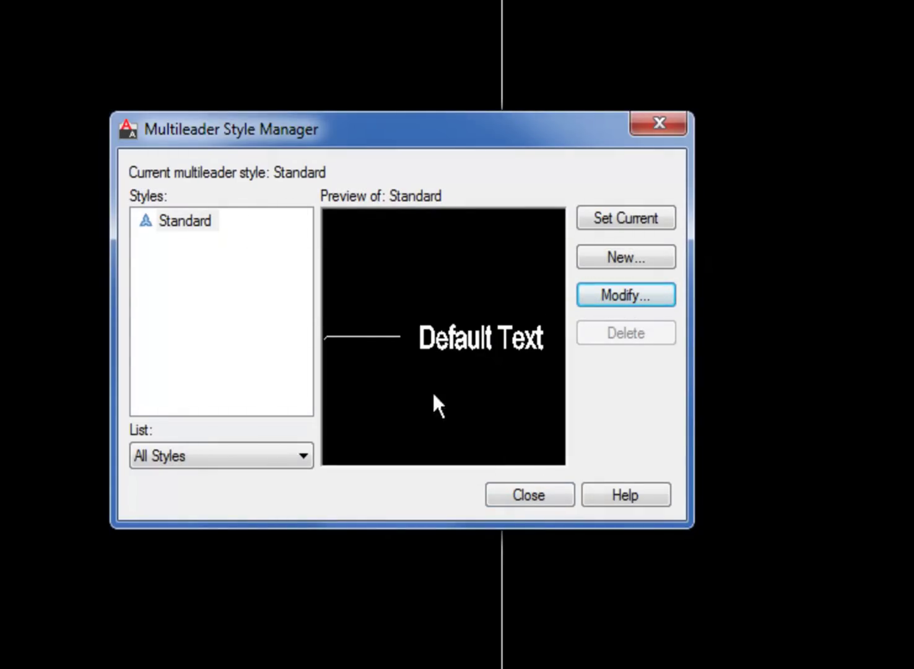
{"action": "left_click", "coordinate": [521, 499]}
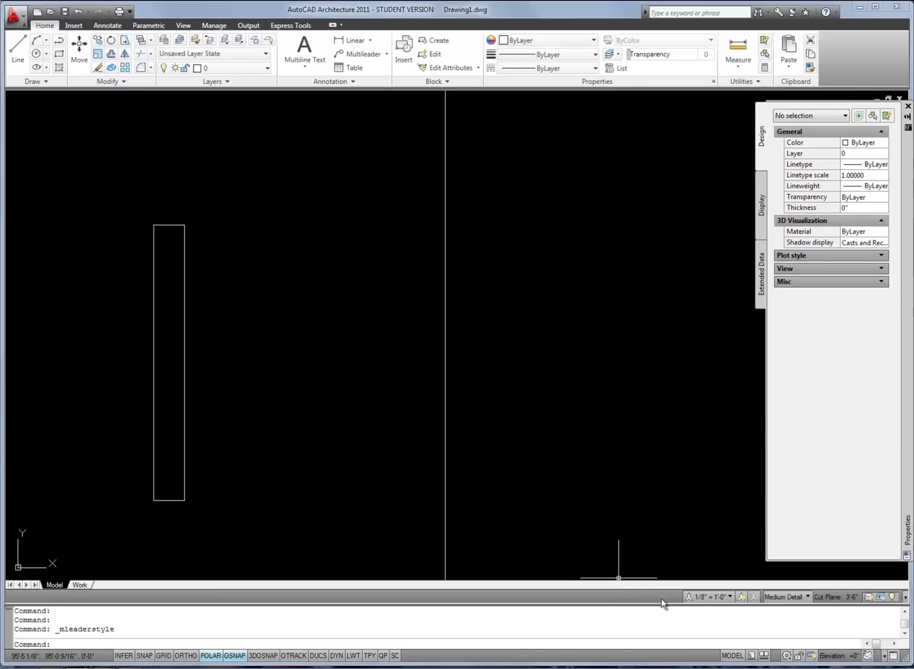
Step: Set the annotation scale to 1" = 1'-0" and place a multileader from the rectangle's right edge midpoint, landing about 4" away at 45°
{"action": "left_click", "coordinate": [709, 597]}
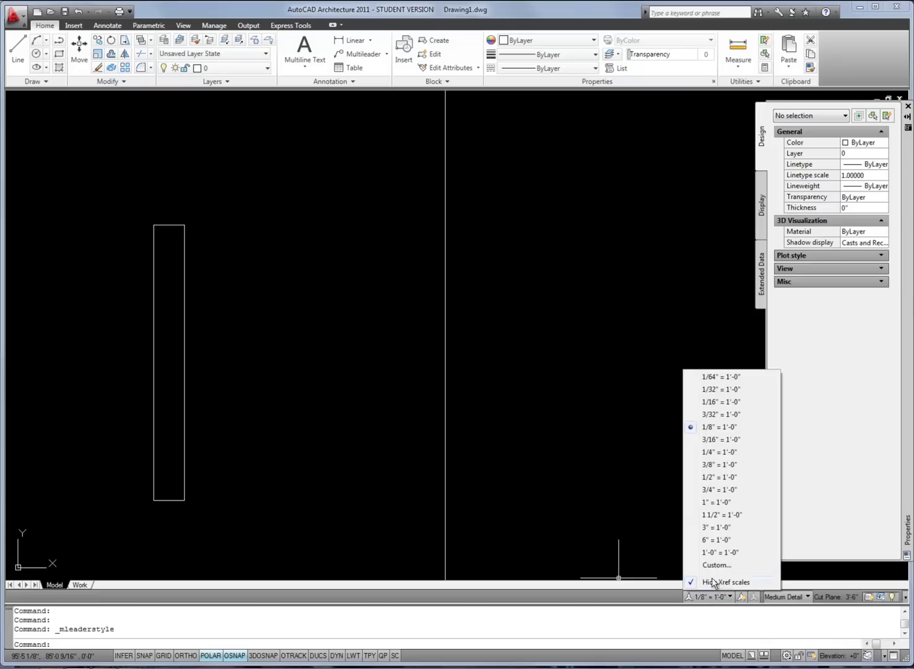
{"action": "left_click", "coordinate": [718, 503]}
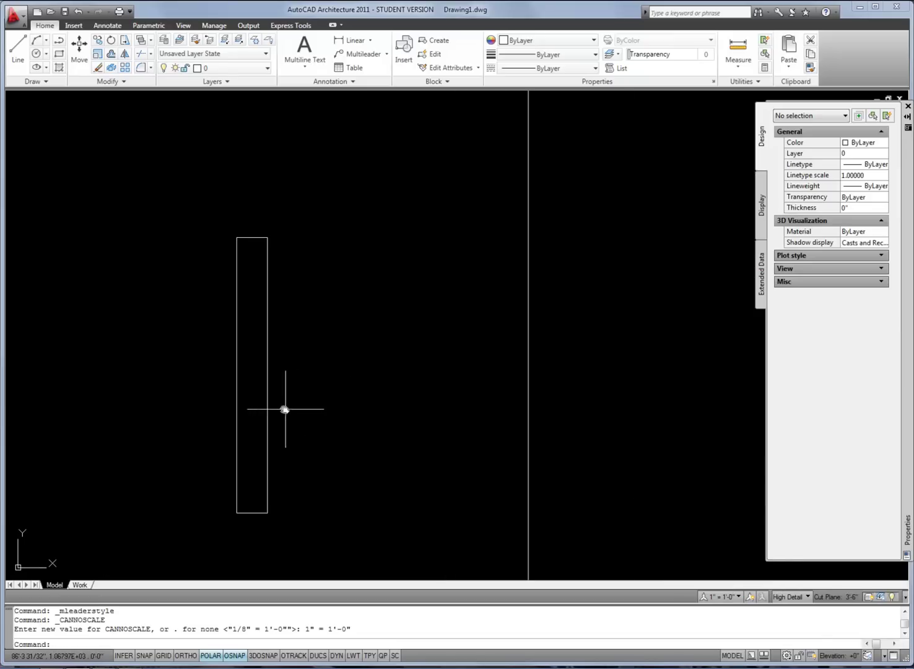
{"action": "scroll", "coordinate": [286, 371], "scroll_direction": "up", "scroll_amount": 2}
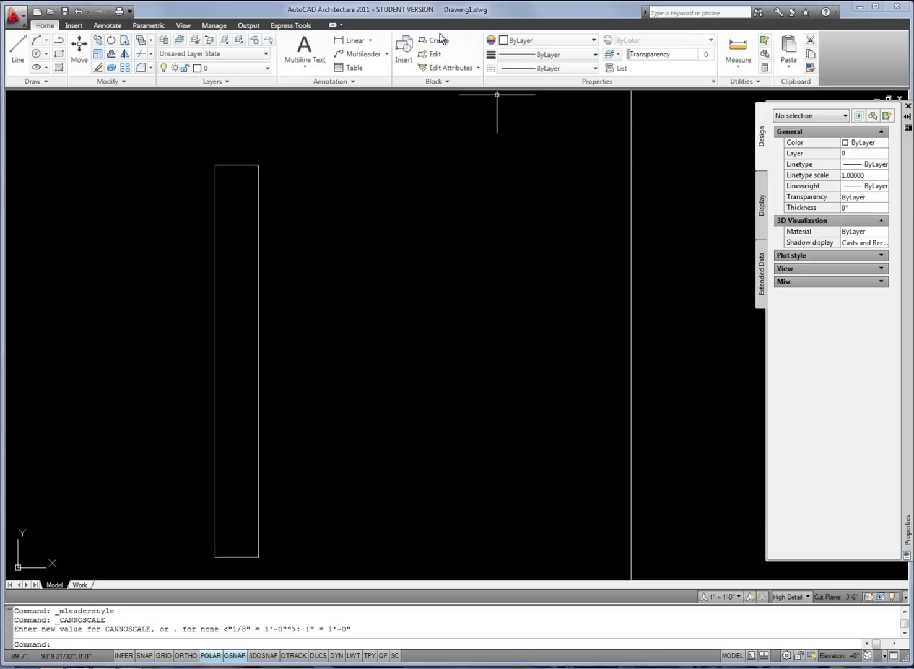
{"action": "left_click", "coordinate": [353, 54]}
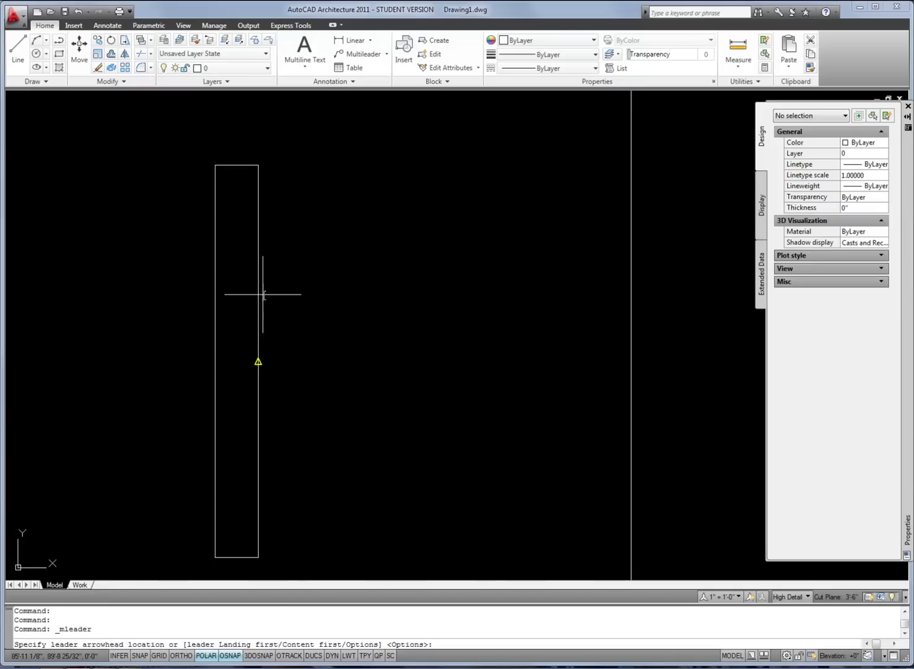
{"action": "left_click", "coordinate": [258, 359]}
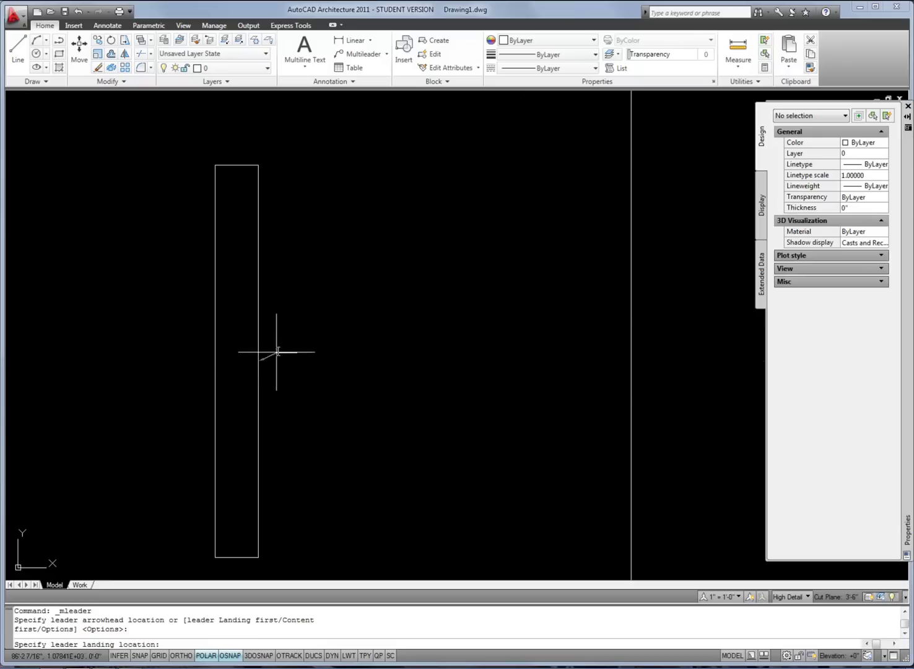
{"action": "scroll", "coordinate": [275, 347], "scroll_direction": "up", "scroll_amount": 5}
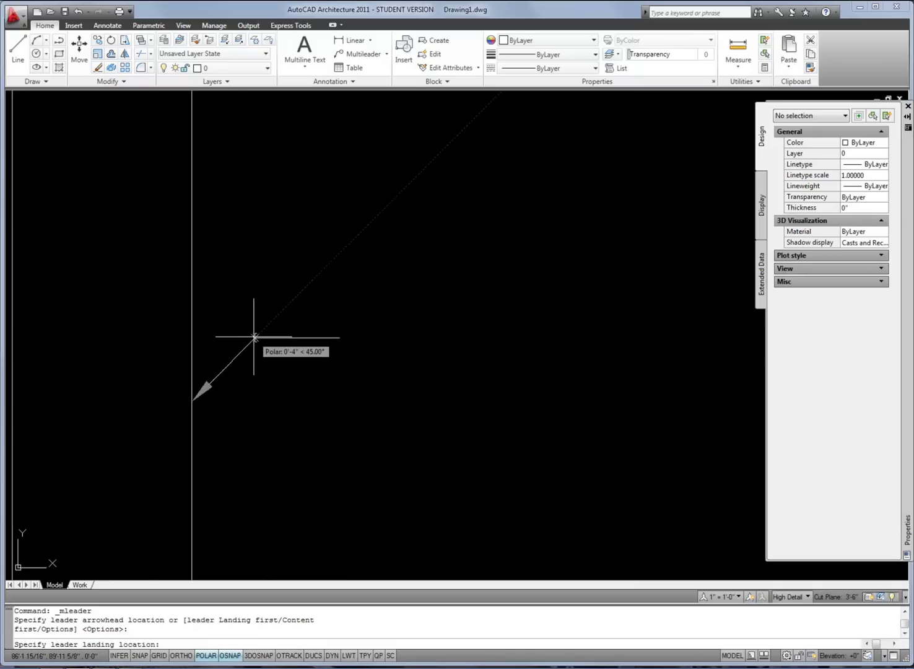
{"action": "left_click", "coordinate": [255, 337]}
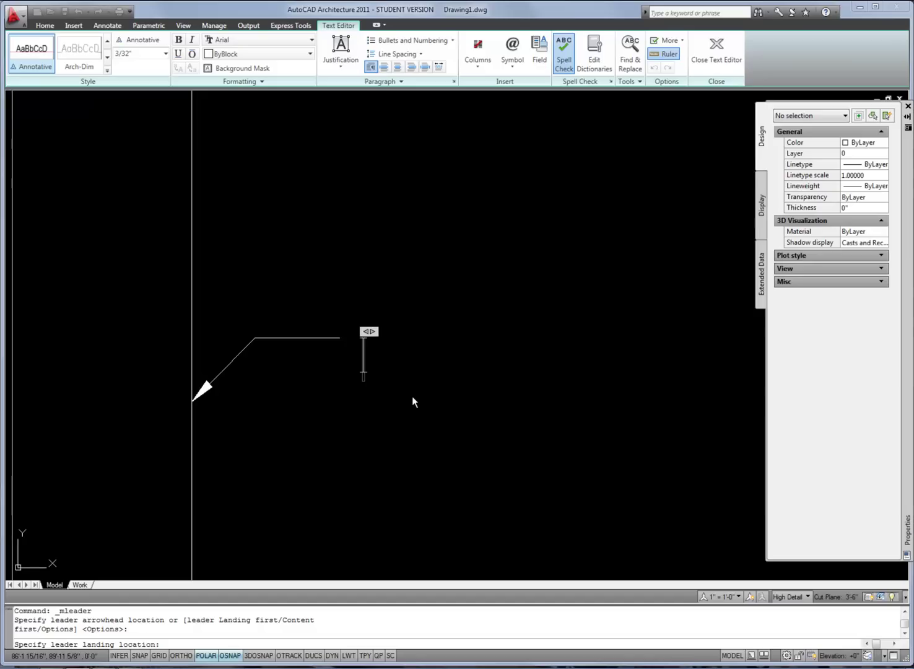
Step: Enter 8" CMU as the multileader text, widen its text box to about 8 3/8", and finish the text
{"action": "type", "text": "8\" cm"}
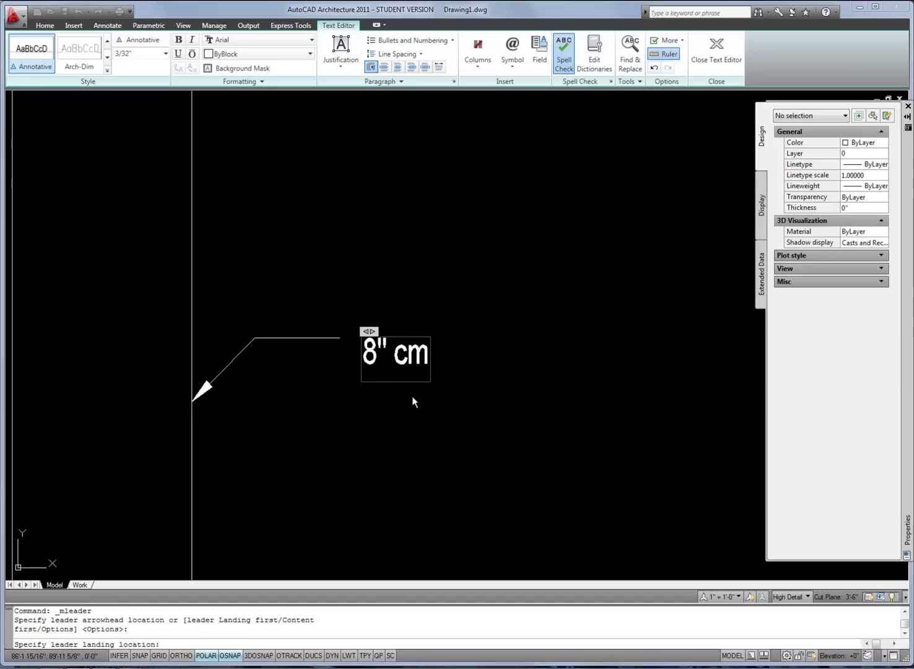
{"action": "key", "text": "BackSpace"}
{"action": "key", "text": "BackSpace"}
{"action": "type", "text": "CMU"}
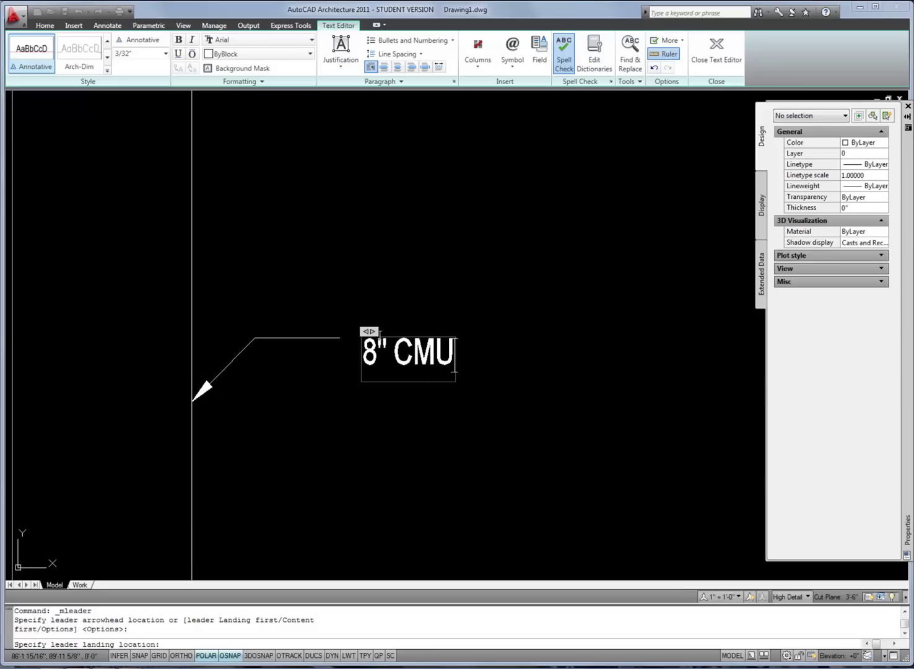
{"action": "left_click_drag", "start_coordinate": [369, 331], "coordinate": [608, 328]}
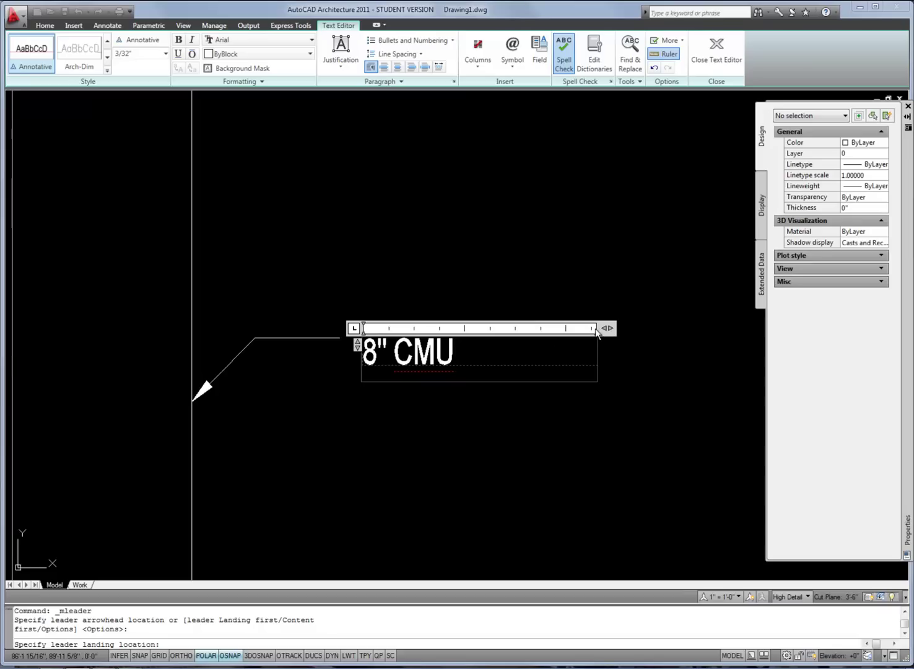
{"action": "left_click_drag", "start_coordinate": [607, 330], "coordinate": [561, 328]}
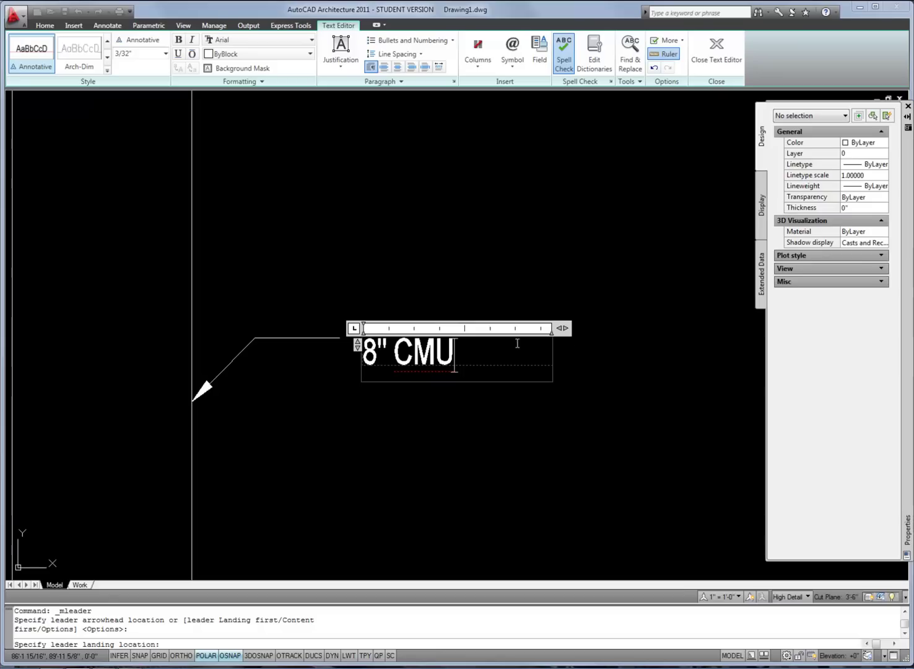
{"action": "left_click", "coordinate": [482, 306]}
{"action": "scroll", "coordinate": [482, 306], "scroll_direction": "down", "scroll_amount": 2}
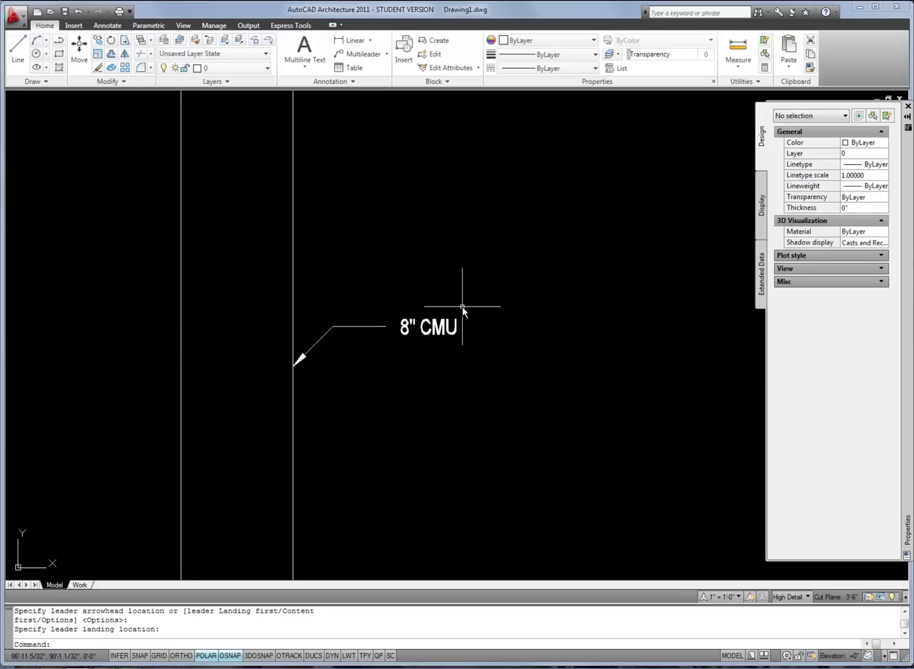
{"action": "middle_click_drag", "start_coordinate": [427, 321], "coordinate": [481, 334]}
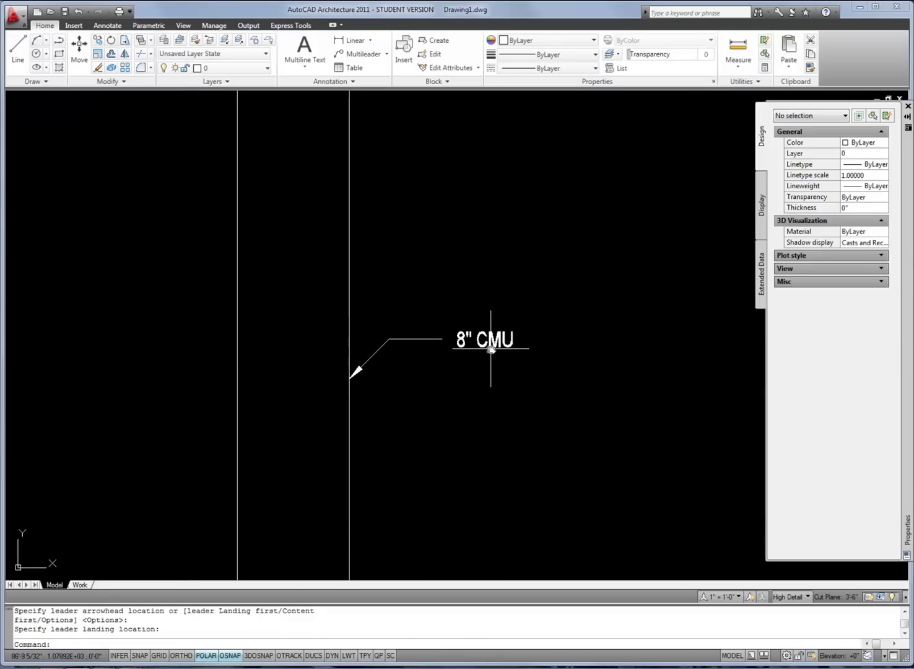
{"action": "double_click", "coordinate": [495, 341]}
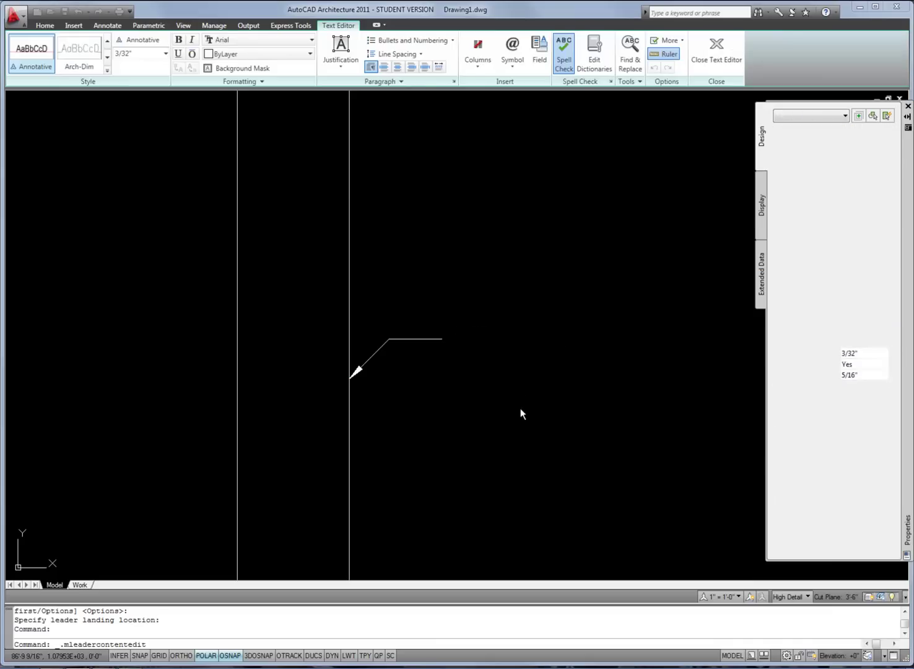
{"action": "left_click", "coordinate": [519, 408]}
Step: Stretch the bend of the 8" CMU leader horizontally toward its text, shortening the landing to about 7/32"
{"action": "left_click", "coordinate": [428, 342]}
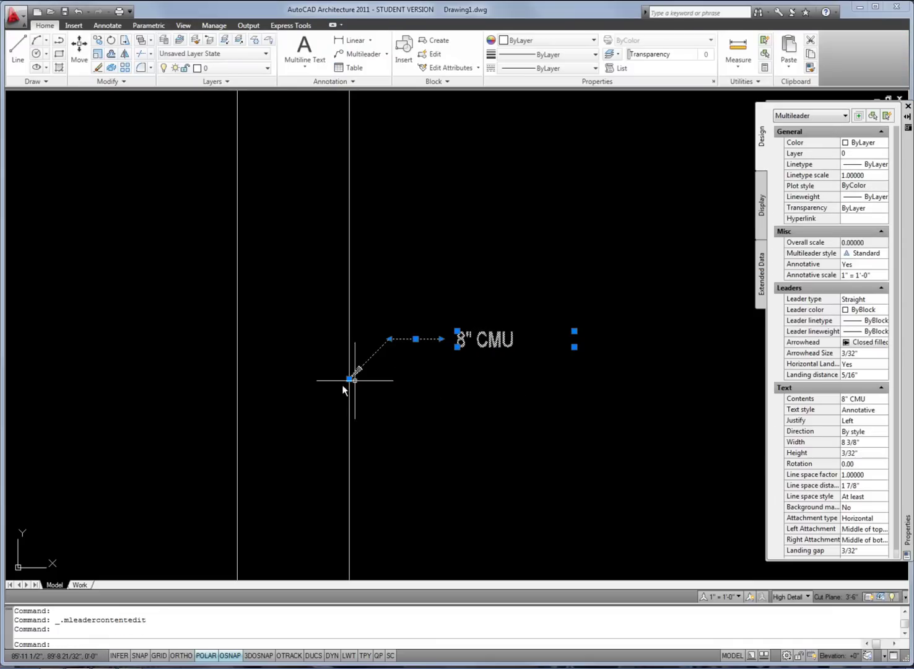
{"action": "scroll", "coordinate": [326, 383], "scroll_direction": "up", "scroll_amount": 1}
{"action": "left_click", "coordinate": [419, 320]}
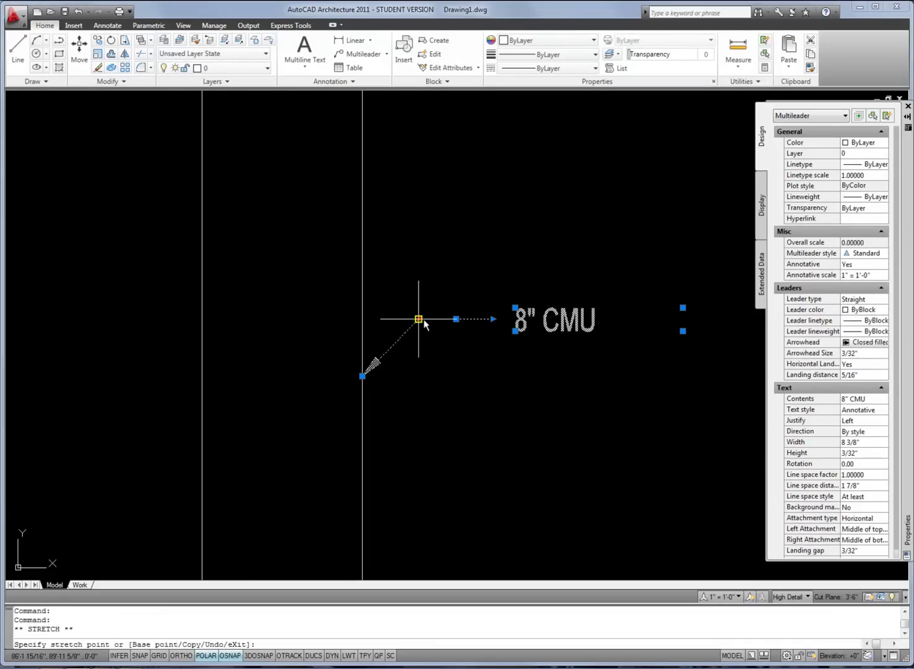
{"action": "left_click", "coordinate": [440, 319]}
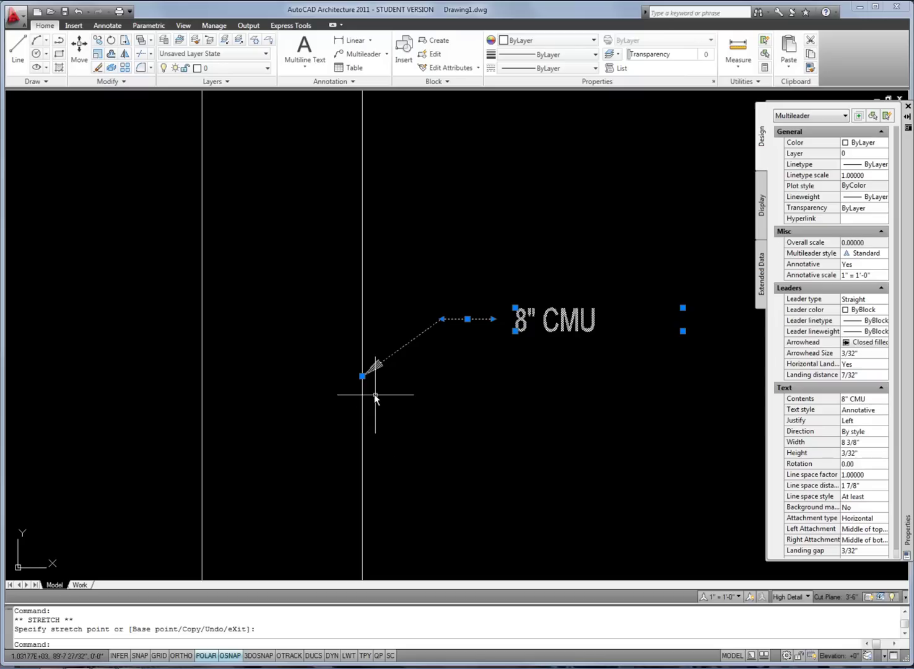
Step: Move the leader's arrowhead inside the rectangle and return it to the midpoint of the right edge
{"action": "left_click", "coordinate": [364, 376]}
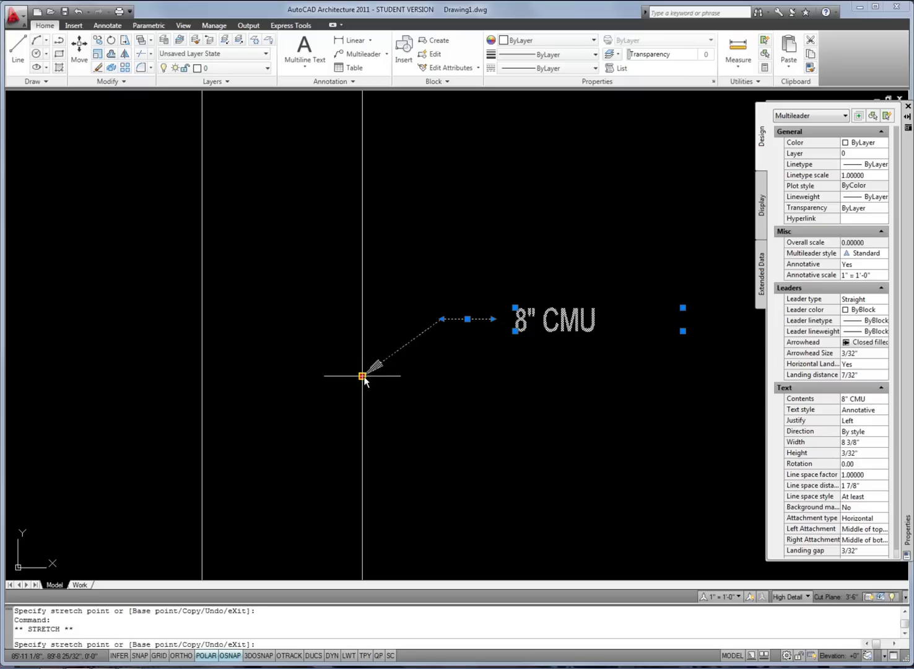
{"action": "left_click", "coordinate": [305, 386]}
{"action": "left_click", "coordinate": [305, 386]}
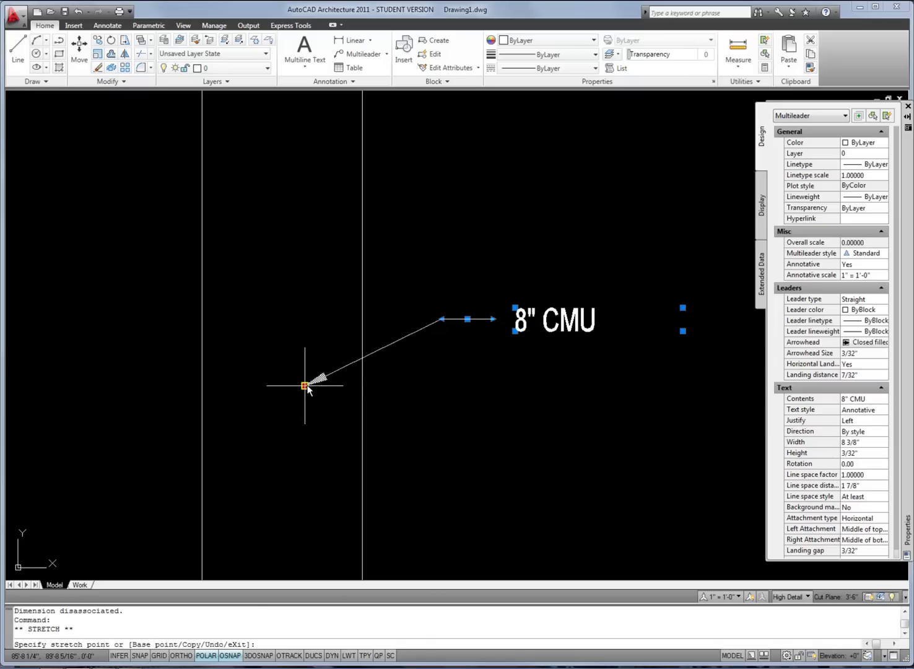
{"action": "left_click", "coordinate": [364, 401]}
{"action": "middle_click_drag", "start_coordinate": [494, 421], "coordinate": [408, 423]}
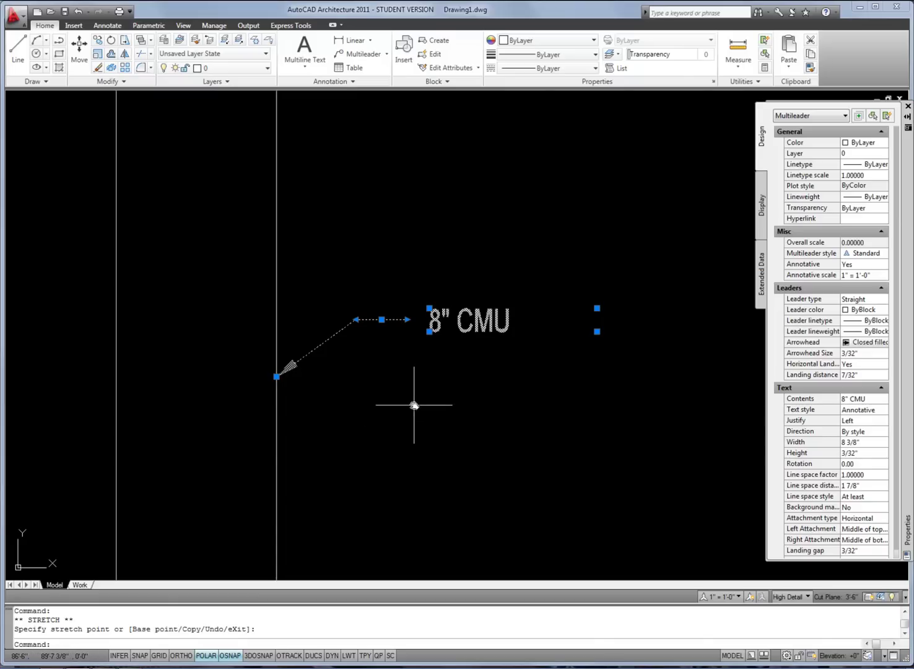
{"action": "middle_click_drag", "start_coordinate": [346, 402], "coordinate": [420, 424]}
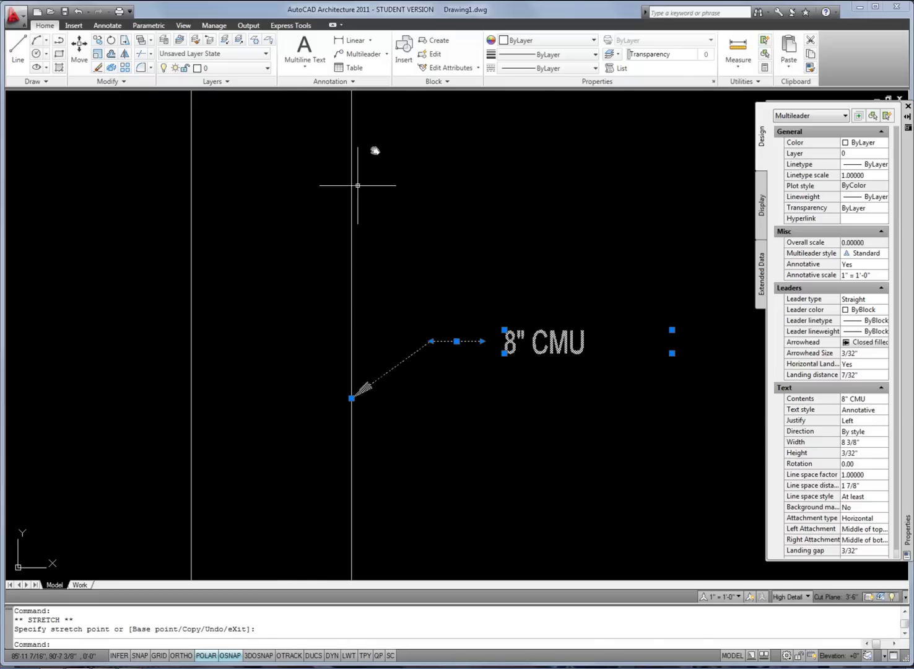
Step: Place a second multileader with its arrowhead inside the wall, its landing left of the wall, and the text F REW REW REW
{"action": "left_click", "coordinate": [360, 53]}
{"action": "left_click", "coordinate": [225, 367]}
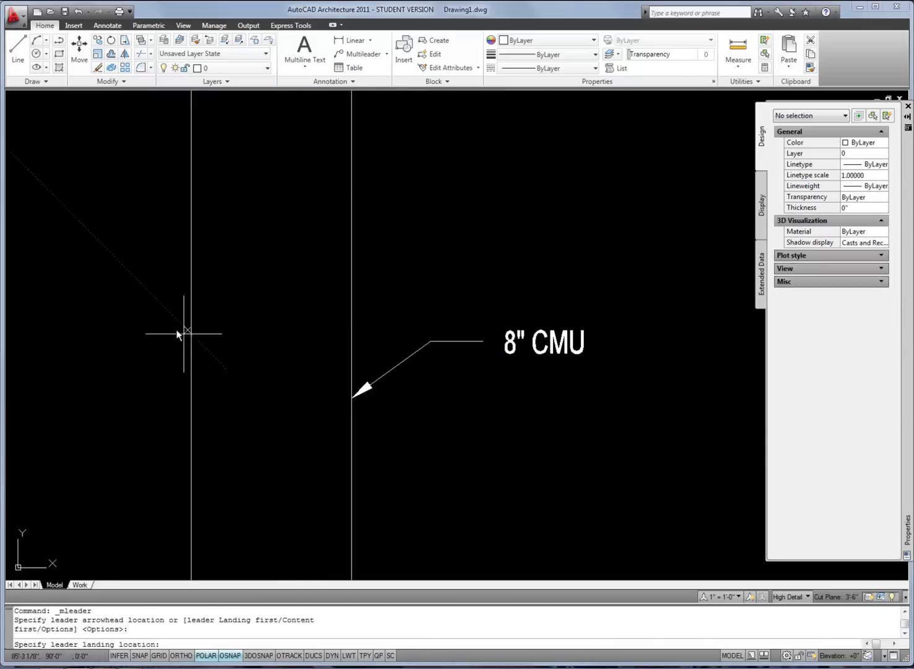
{"action": "left_click", "coordinate": [153, 294]}
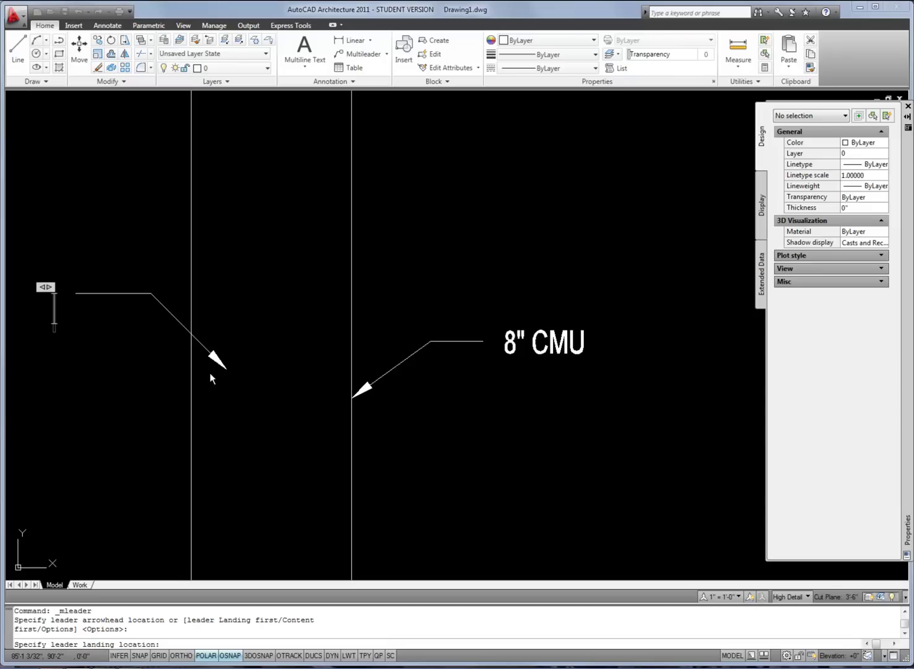
{"action": "type", "text": "F REW REW REW"}
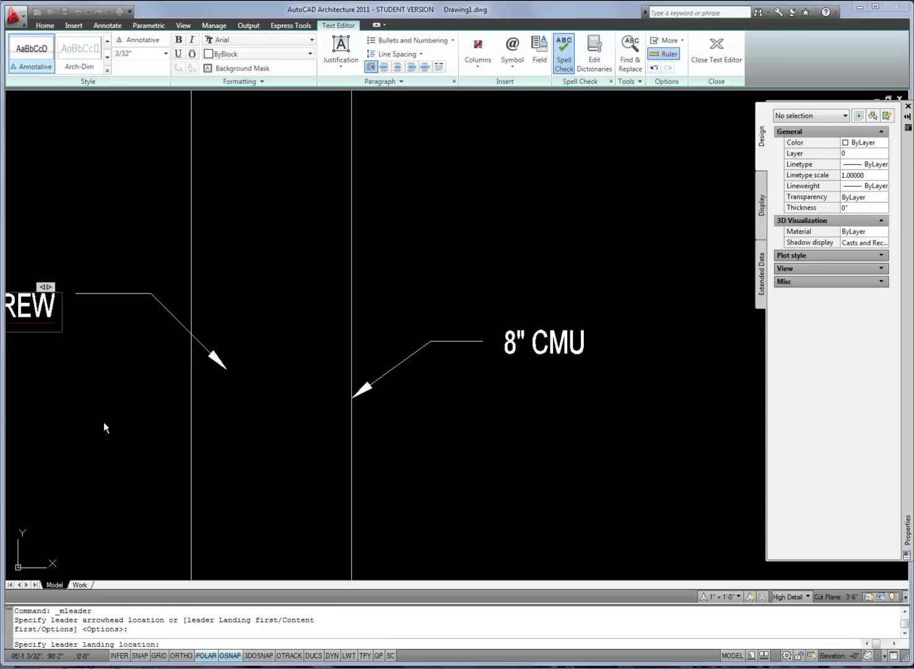
{"action": "left_click", "coordinate": [103, 422]}
Step: Narrow the text box of the F REW REW REW multileader to about 5 29/32" so its text wraps onto two lines
{"action": "middle_click_drag", "start_coordinate": [32, 330], "coordinate": [263, 352]}
{"action": "double_click", "coordinate": [218, 316]}
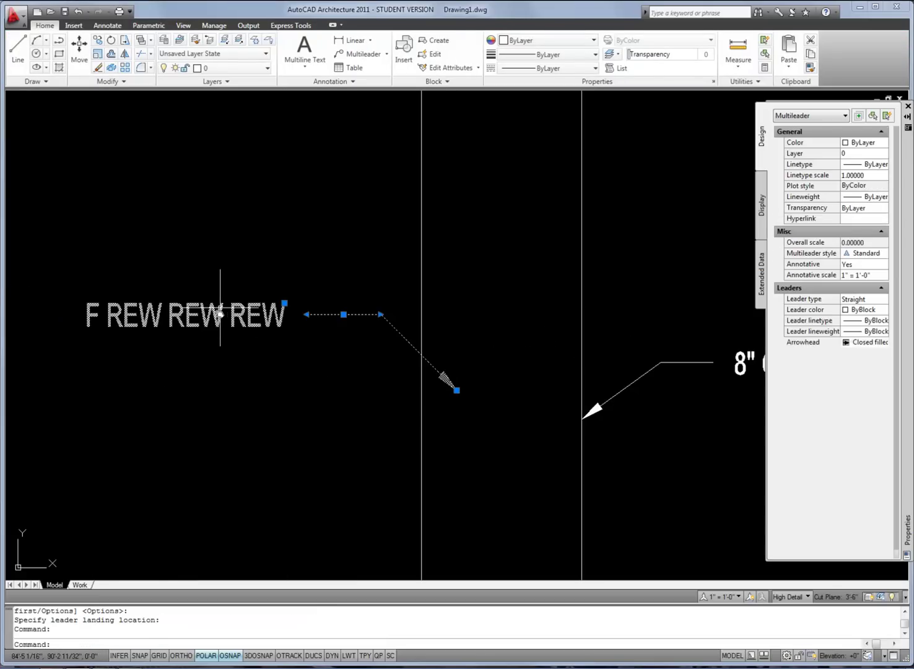
{"action": "left_click_drag", "start_coordinate": [275, 296], "coordinate": [153, 292]}
{"action": "left_click", "coordinate": [300, 425]}
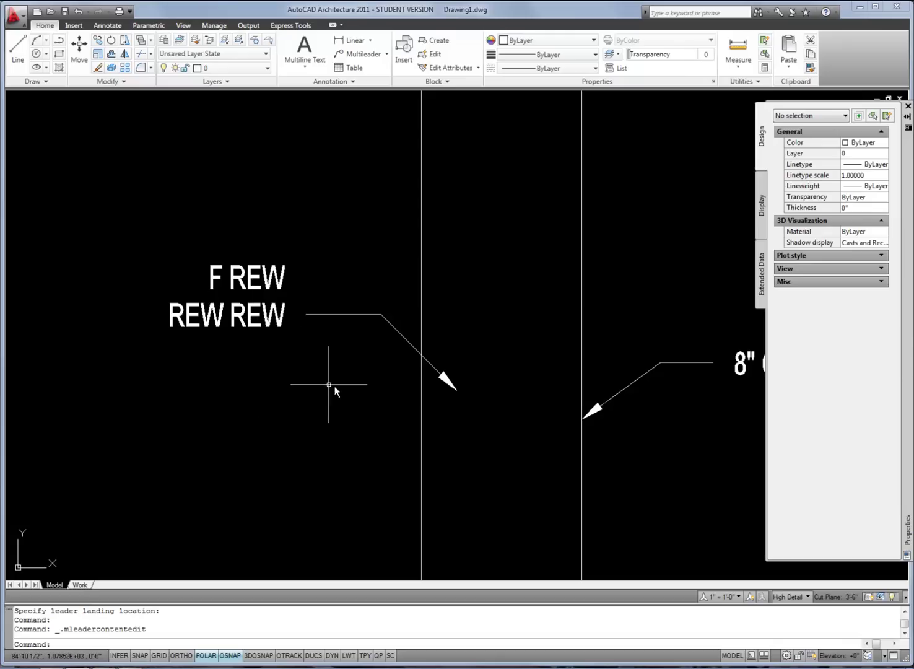
Step: Select the two-line F REW REW REW multileader left of the wall
{"action": "mouse_move", "coordinate": [333, 388]}
{"action": "middle_mouse_down"}
{"action": "mouse_move", "coordinate": [246, 383]}
{"action": "mouse_move", "coordinate": [454, 377]}
{"action": "middle_mouse_up"}
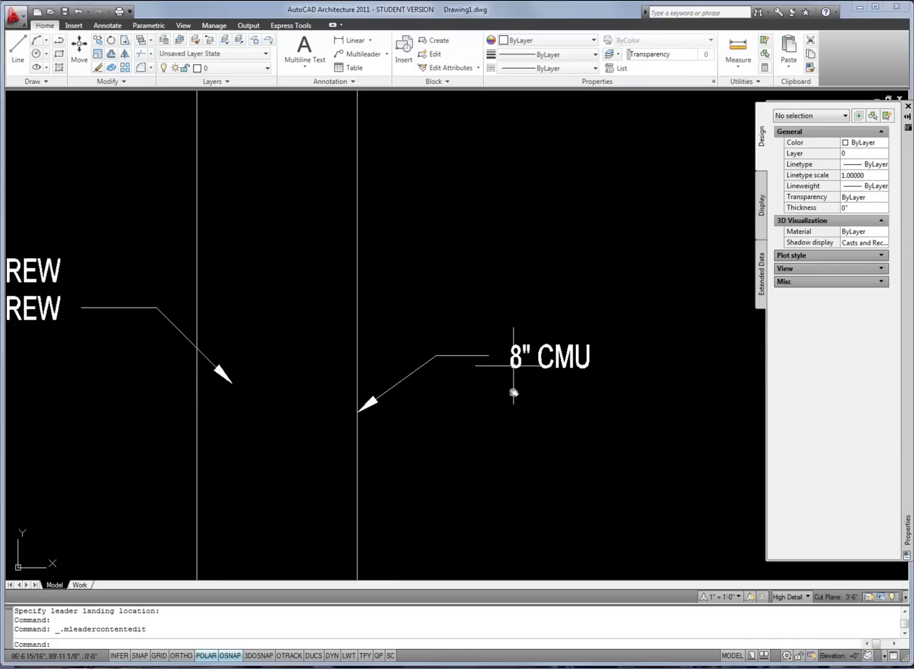
{"action": "middle_click_drag", "start_coordinate": [218, 409], "coordinate": [329, 422]}
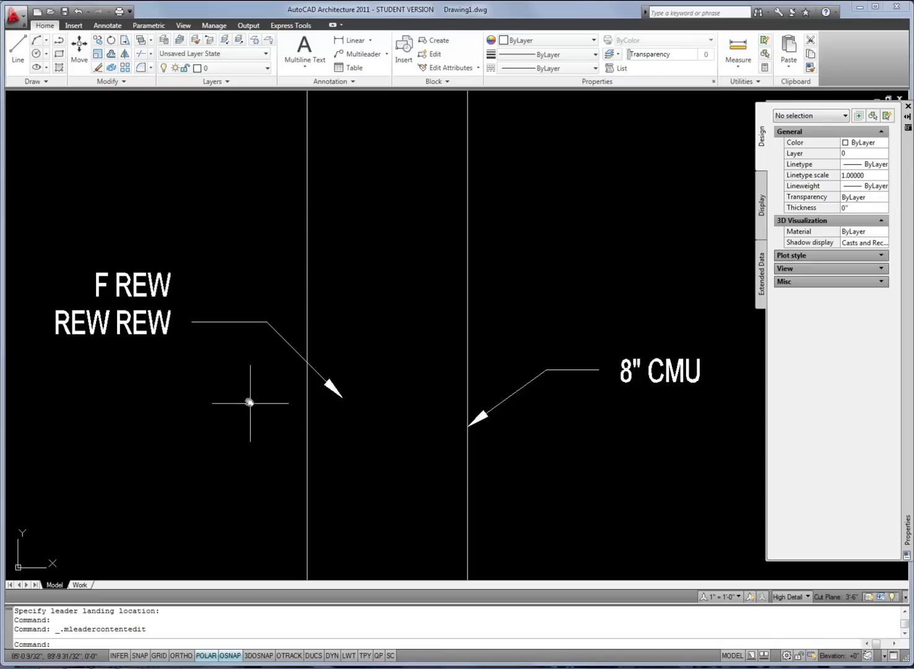
{"action": "left_click", "coordinate": [240, 383]}
{"action": "left_click", "coordinate": [153, 304]}
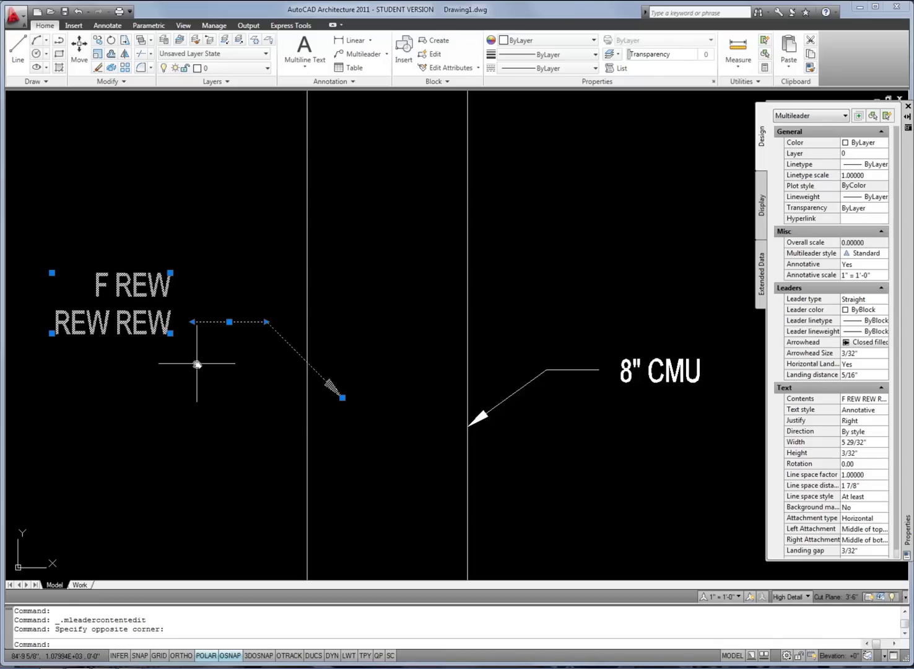
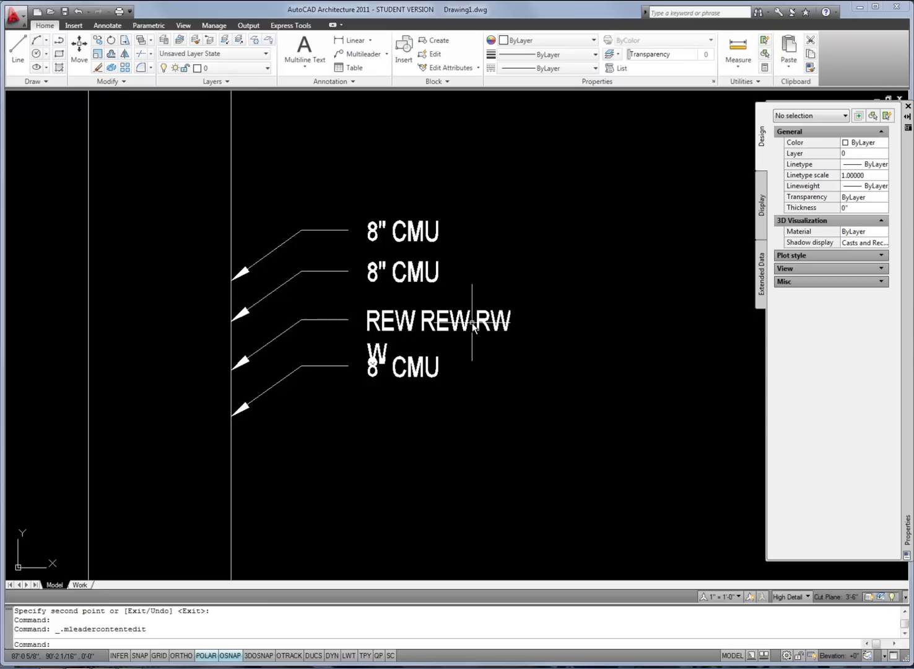
Step: Widen the REW REW RW W text box to about 11 1/16" and stretch that leader's arrowhead inside the wall
{"action": "left_click", "coordinate": [454, 333]}
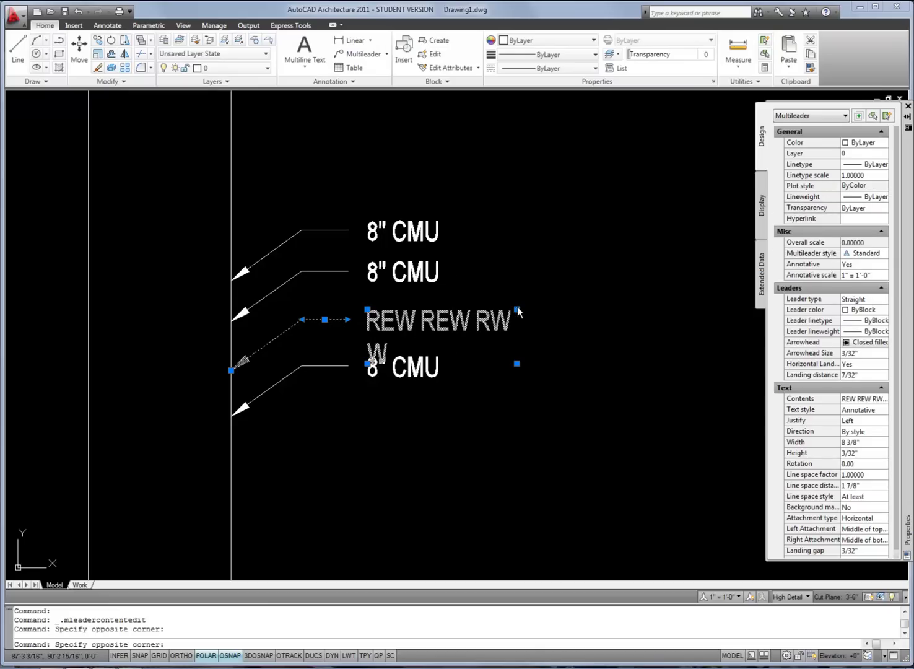
{"action": "left_click", "coordinate": [518, 308]}
{"action": "left_click", "coordinate": [564, 309]}
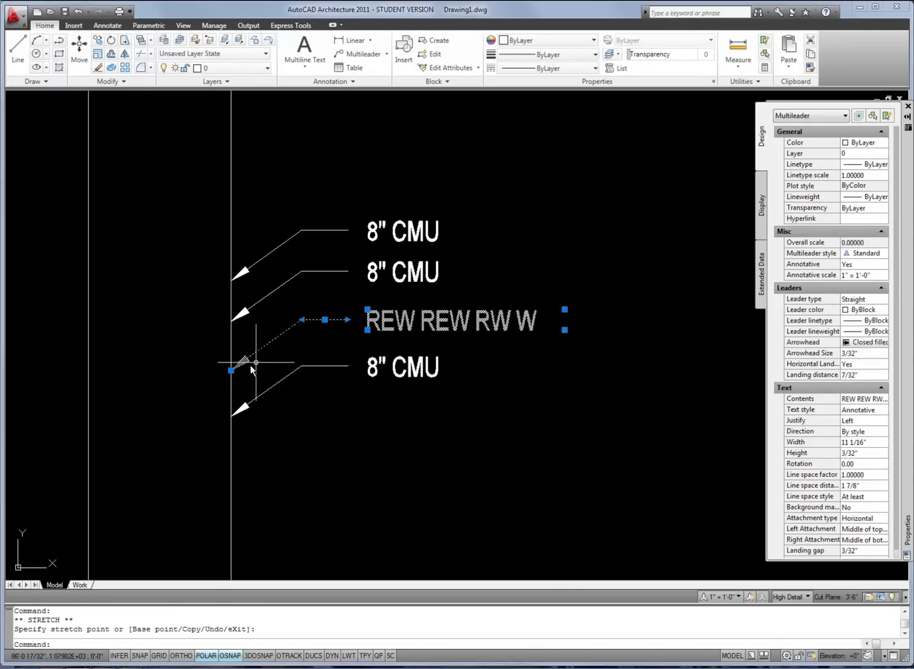
{"action": "left_click", "coordinate": [230, 370]}
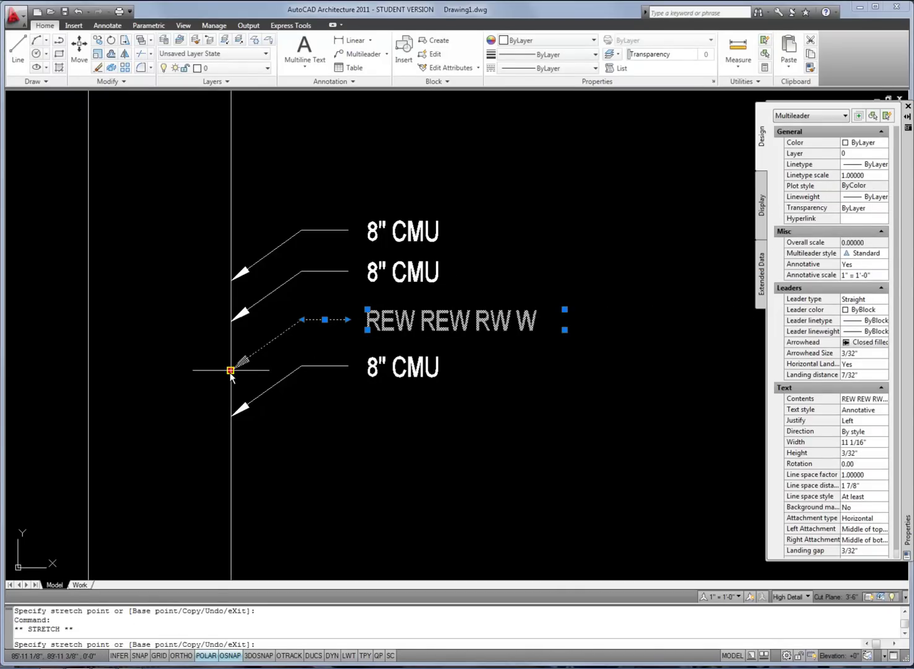
{"action": "left_click", "coordinate": [182, 405]}
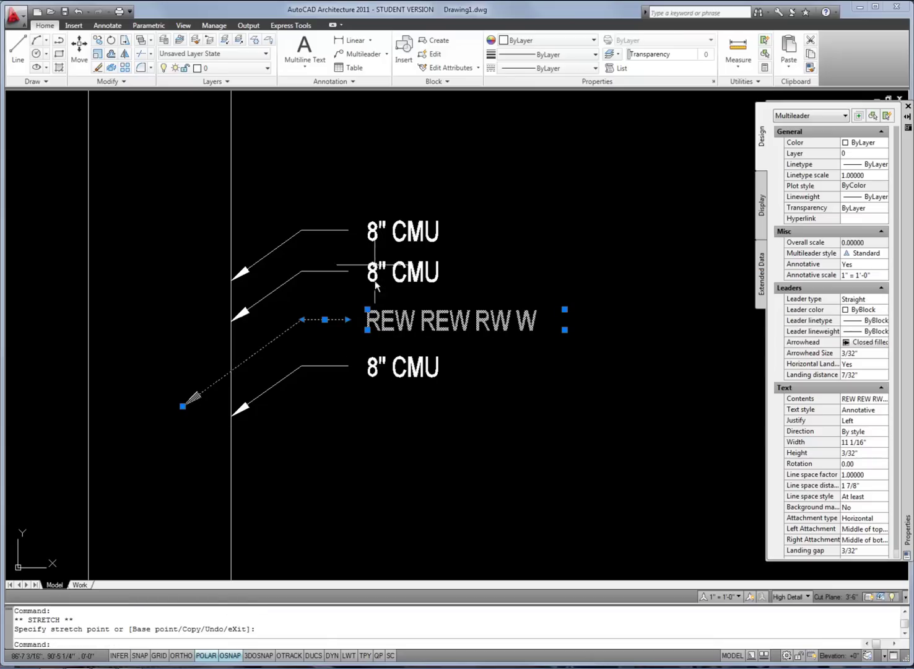
{"action": "key", "text": "Escape"}
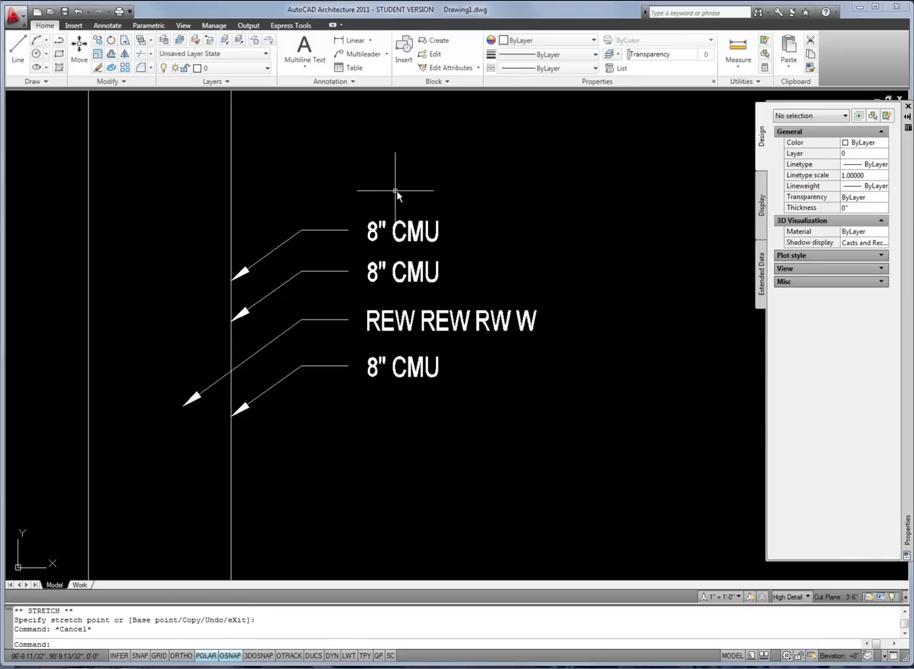
Step: Move the second 8" CMU multileader from the top horizontally left so its arrowhead sits inside the wall
{"action": "left_click", "coordinate": [376, 277]}
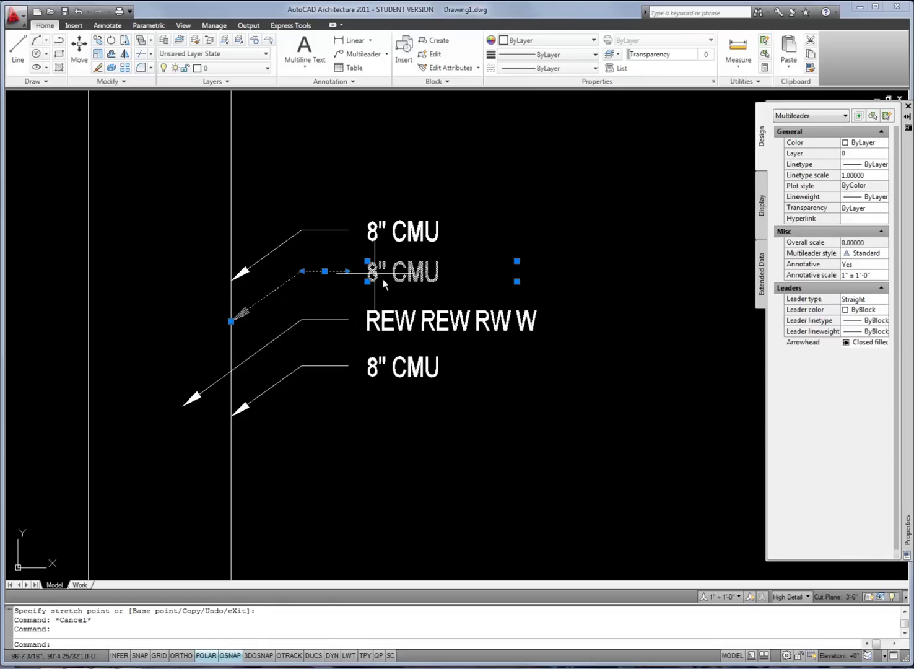
{"action": "type", "text": "m"}
{"action": "key", "text": "Return"}
{"action": "left_click", "coordinate": [554, 419]}
{"action": "left_click", "coordinate": [517, 419]}
Step: Move the topmost 8" CMU multileader up and to the right, away from the wall's right edge
{"action": "key", "text": "Return"}
{"action": "left_click", "coordinate": [415, 259]}
{"action": "left_click", "coordinate": [394, 220]}
{"action": "key", "text": "Return"}
{"action": "left_click", "coordinate": [494, 237]}
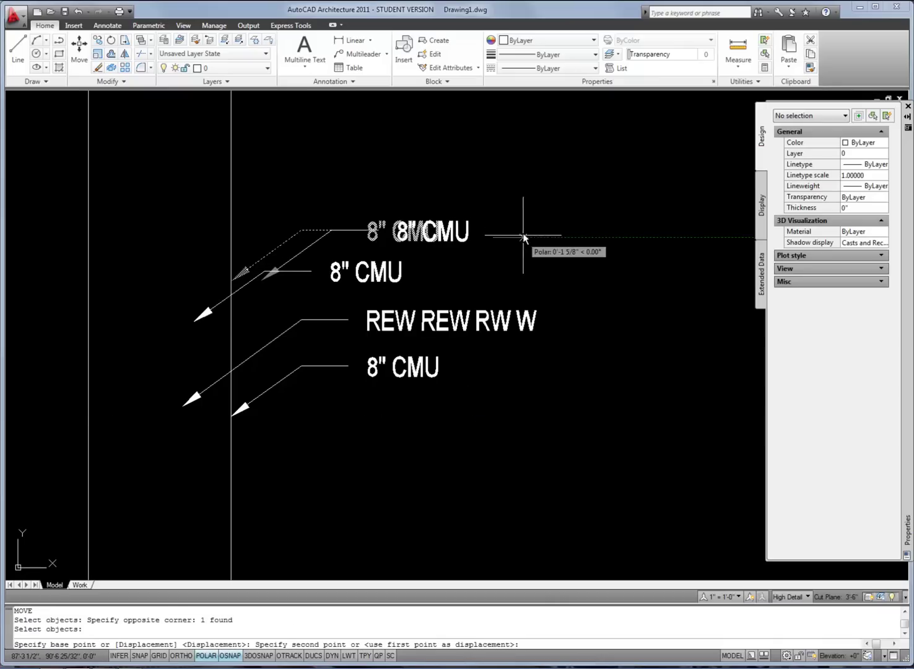
{"action": "left_click", "coordinate": [524, 191]}
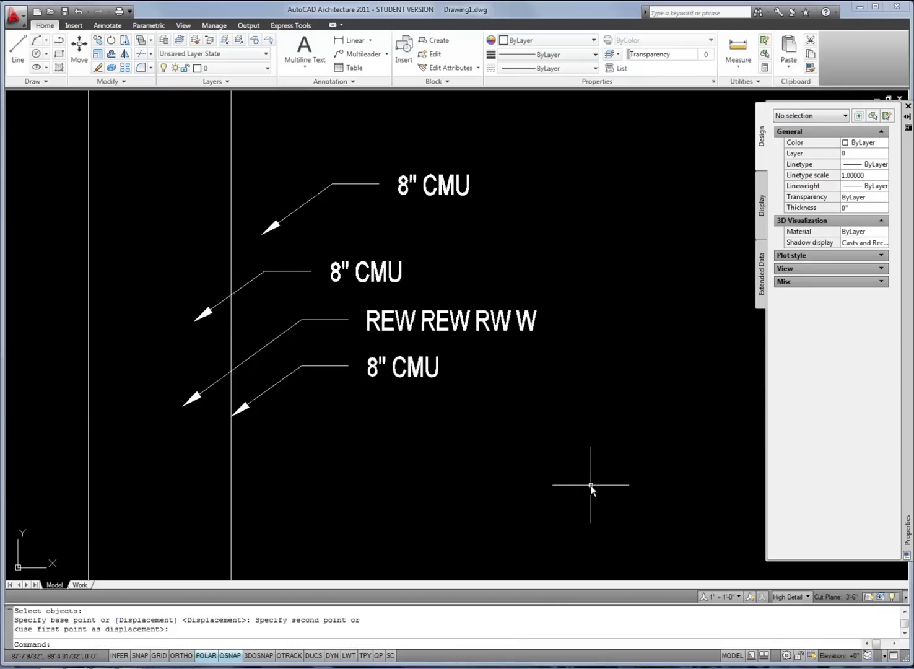
Step: Align the upper three multileaders to the bottom 8" CMU multileader along a vertical direction, keeping the current spacing
{"action": "middle_click_drag", "start_coordinate": [448, 410], "coordinate": [410, 430]}
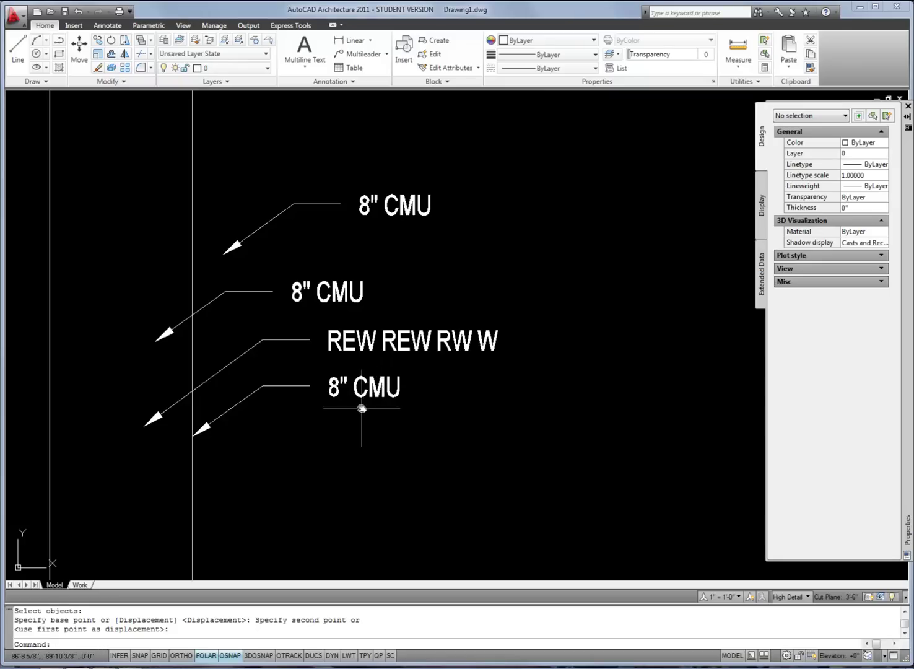
{"action": "left_click", "coordinate": [387, 54]}
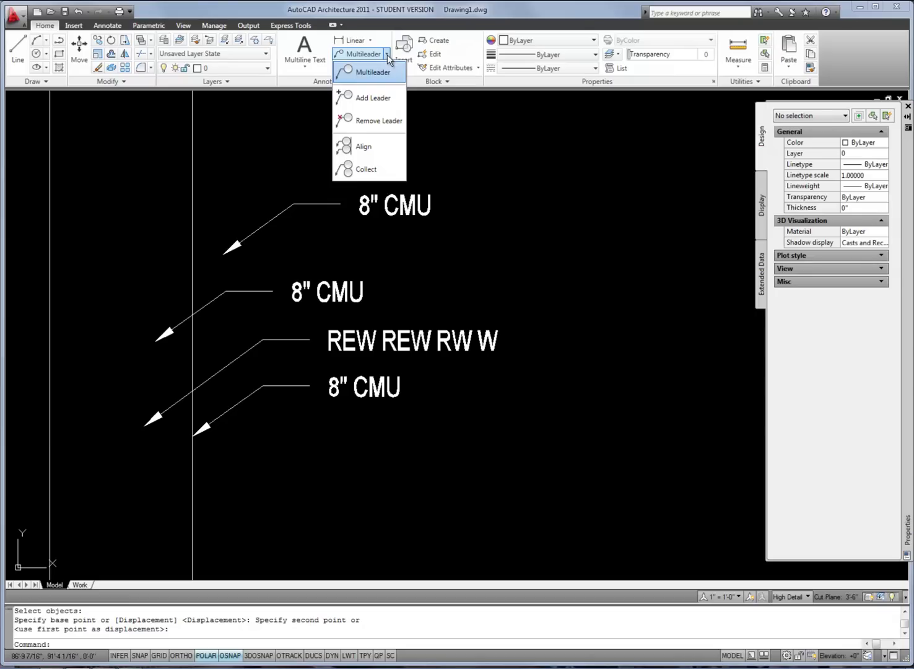
{"action": "left_click", "coordinate": [363, 148]}
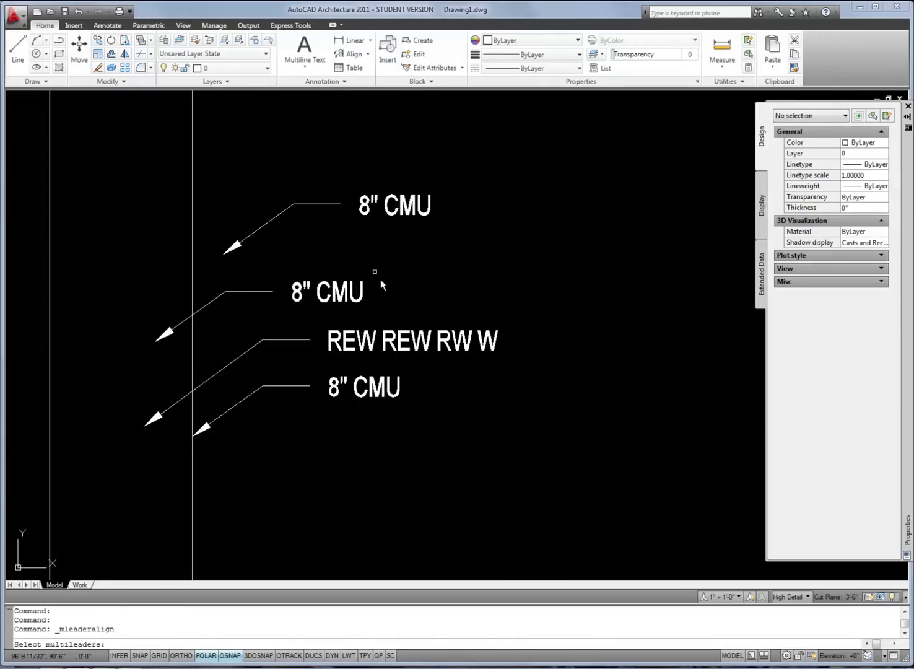
{"action": "left_click", "coordinate": [376, 161]}
{"action": "left_click", "coordinate": [259, 357]}
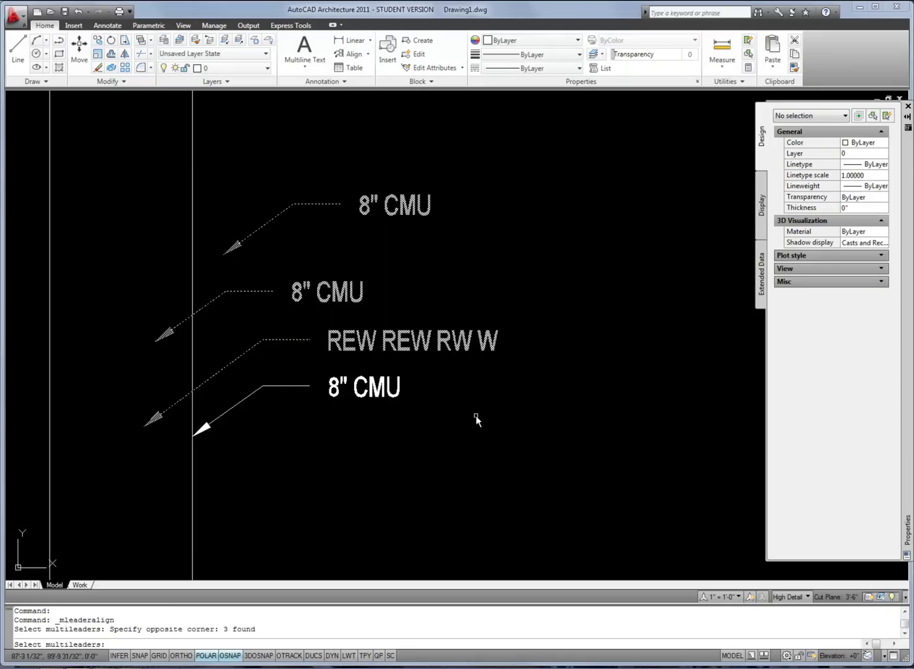
{"action": "key", "text": "Return"}
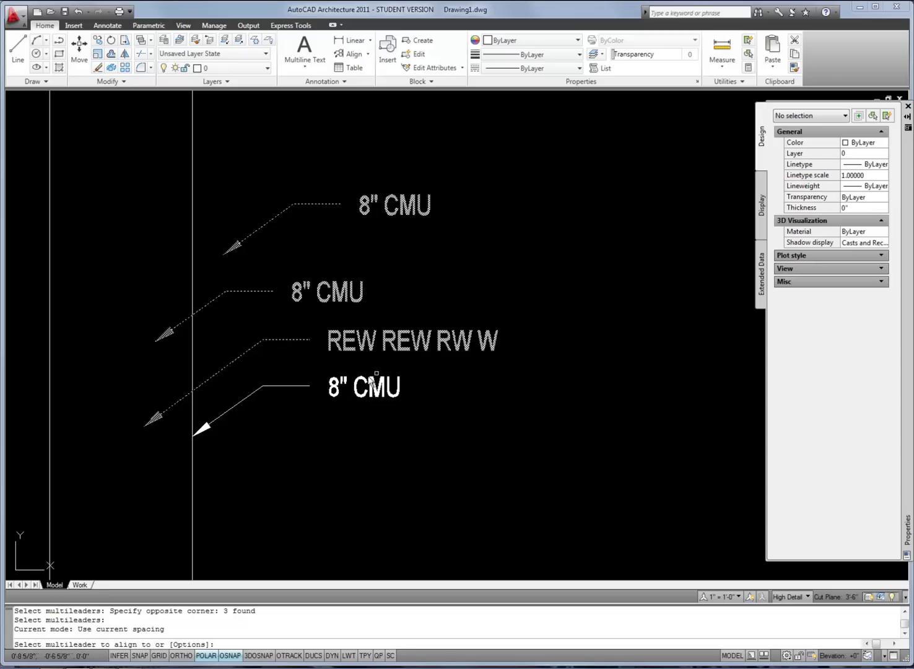
{"action": "left_click", "coordinate": [337, 388]}
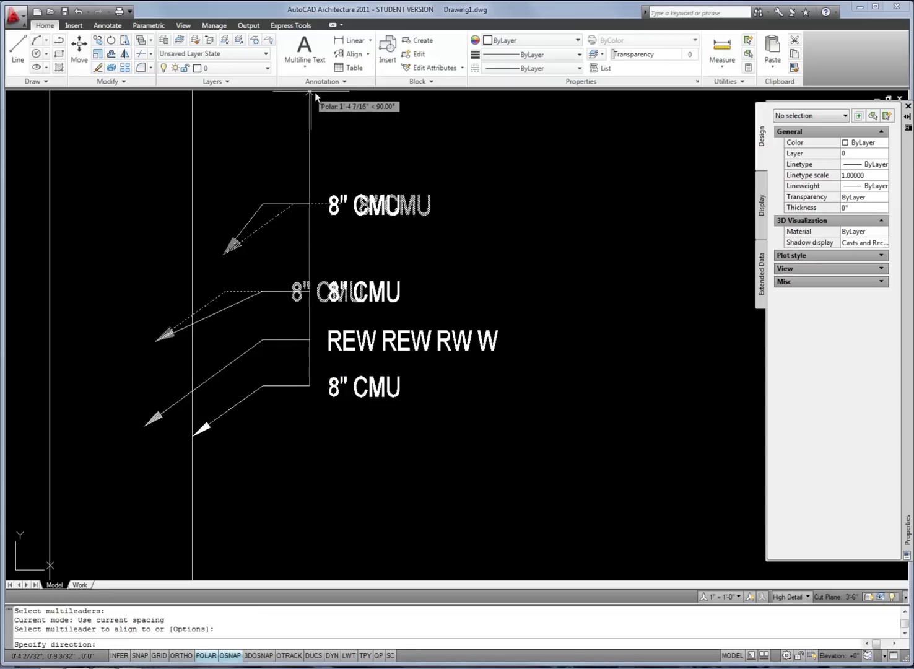
{"action": "left_click", "coordinate": [308, 175]}
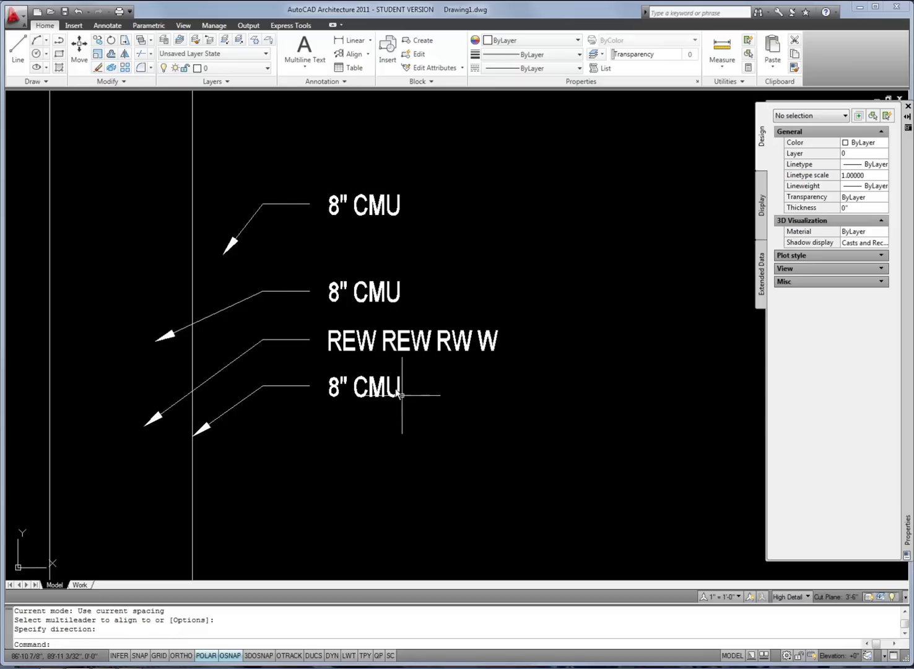
Step: Move the top 8" CMU leader's arrowhead inside the wall and stretch its bend left to a landing distance of about 3/8"
{"action": "left_click", "coordinate": [241, 237]}
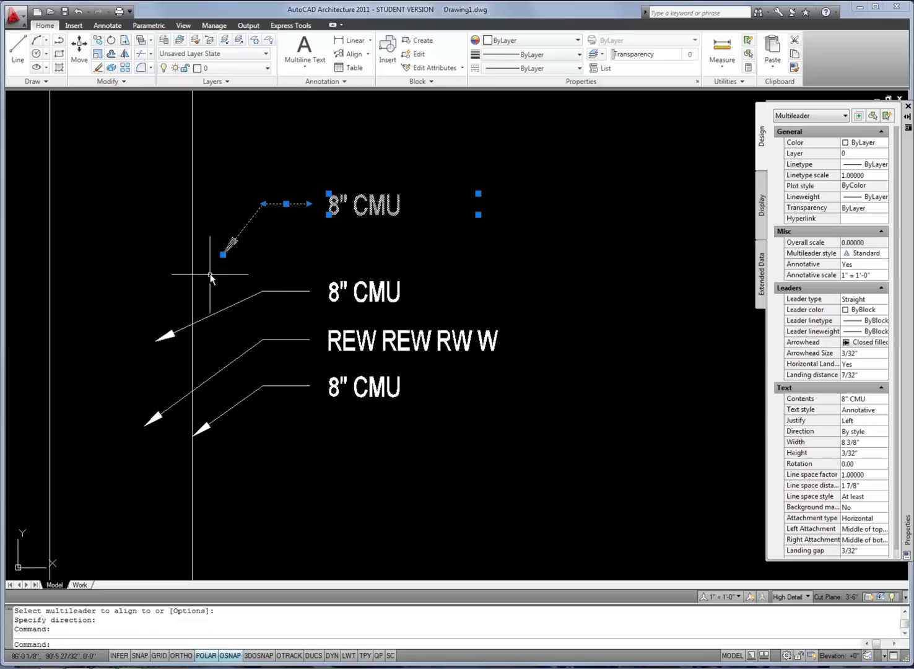
{"action": "left_click", "coordinate": [223, 255]}
{"action": "left_click", "coordinate": [149, 267]}
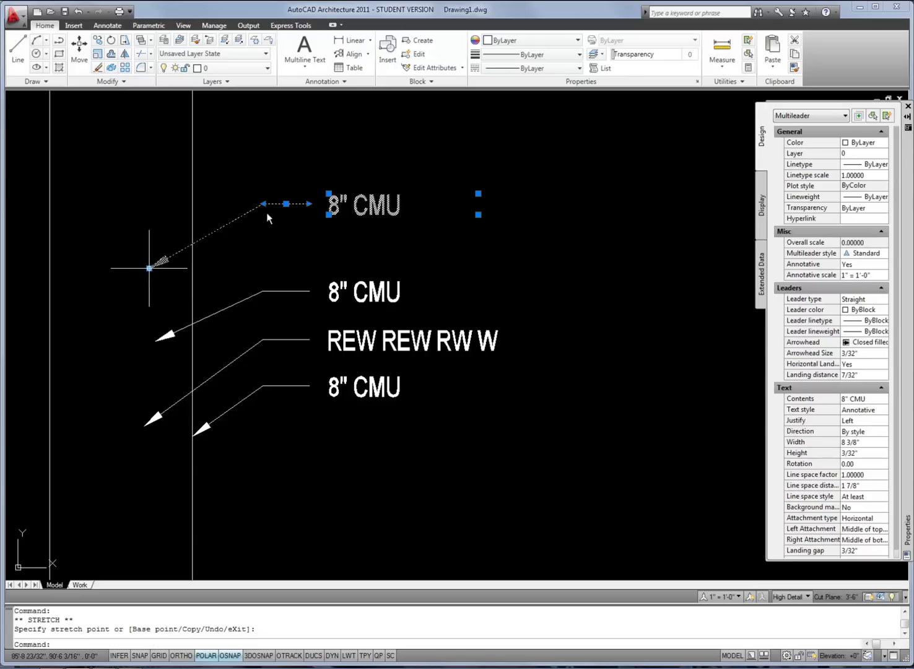
{"action": "left_click", "coordinate": [265, 204]}
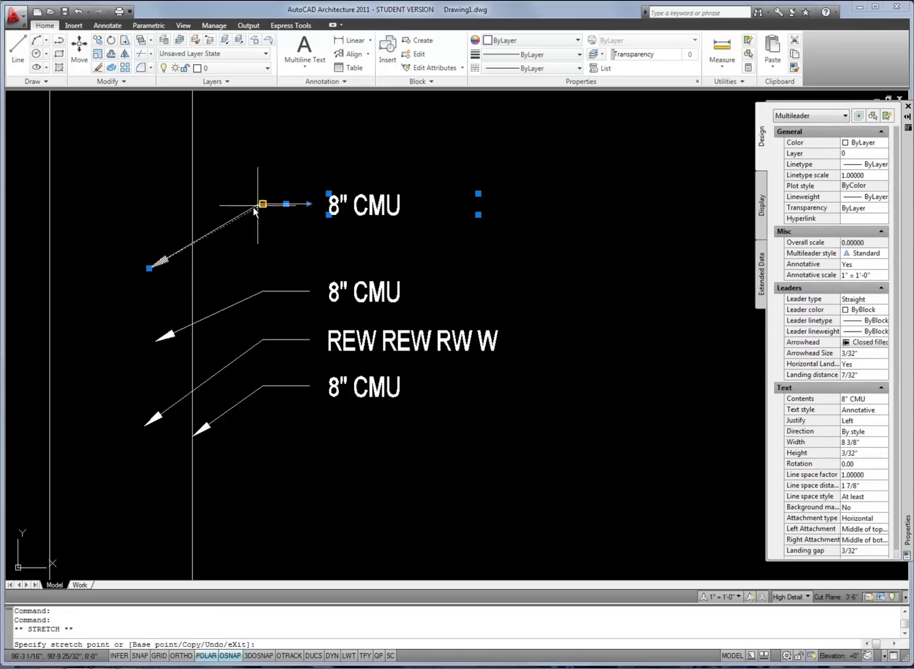
{"action": "left_click", "coordinate": [228, 208]}
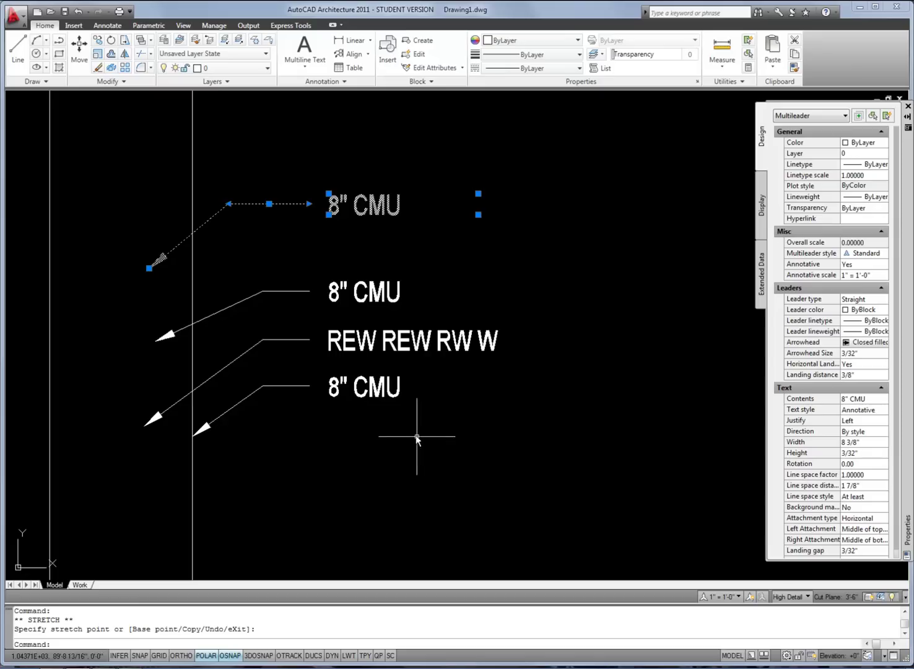
Step: Open the Annotative Object Scale options for the selected top 8" CMU multileader
{"action": "scroll", "coordinate": [409, 421], "scroll_direction": "down", "scroll_amount": 4}
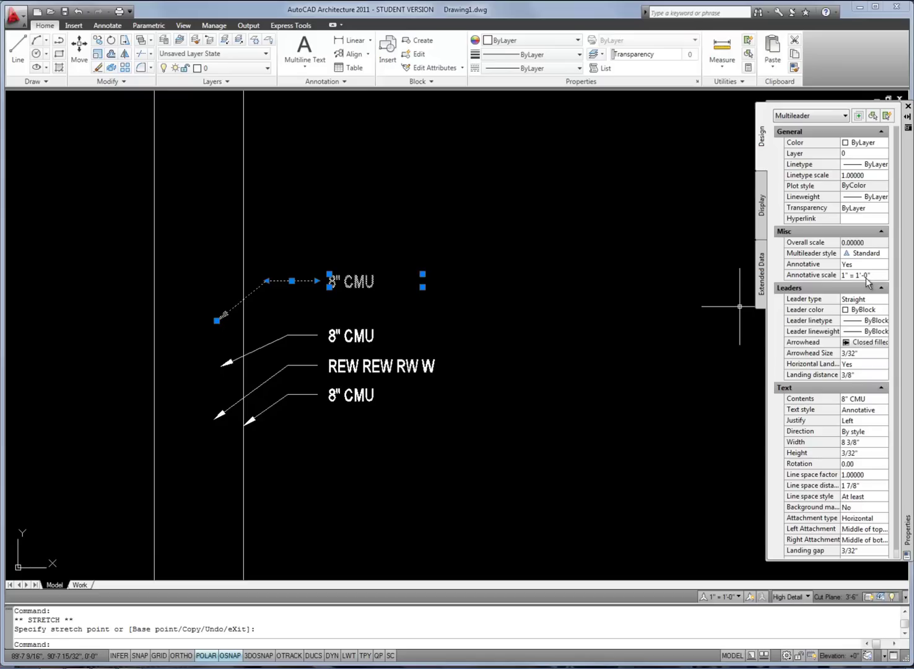
{"action": "right_click", "coordinate": [393, 279]}
{"action": "mouse_move", "coordinate": [464, 429]}
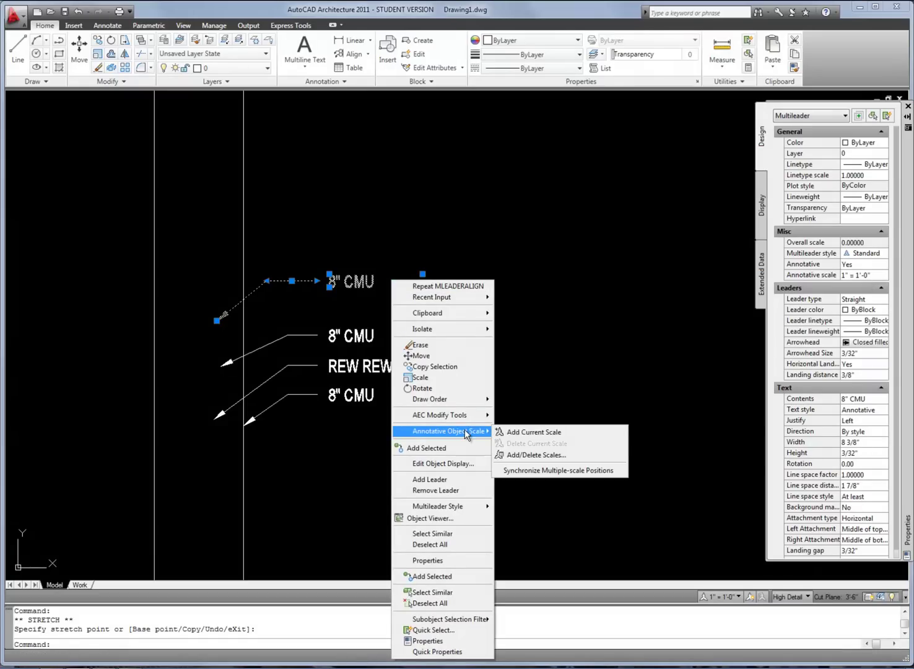